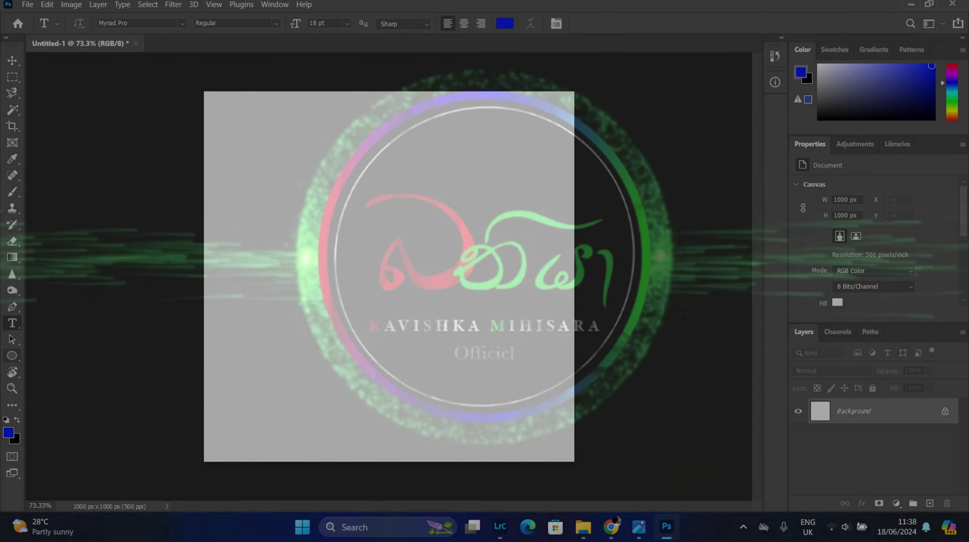
Draw a blue filled circle on the canvas and shift it up and left
left_click_drag(275, 179, 560, 461)
key("v")
left_click_drag(417, 320, 389, 283)
key("u")
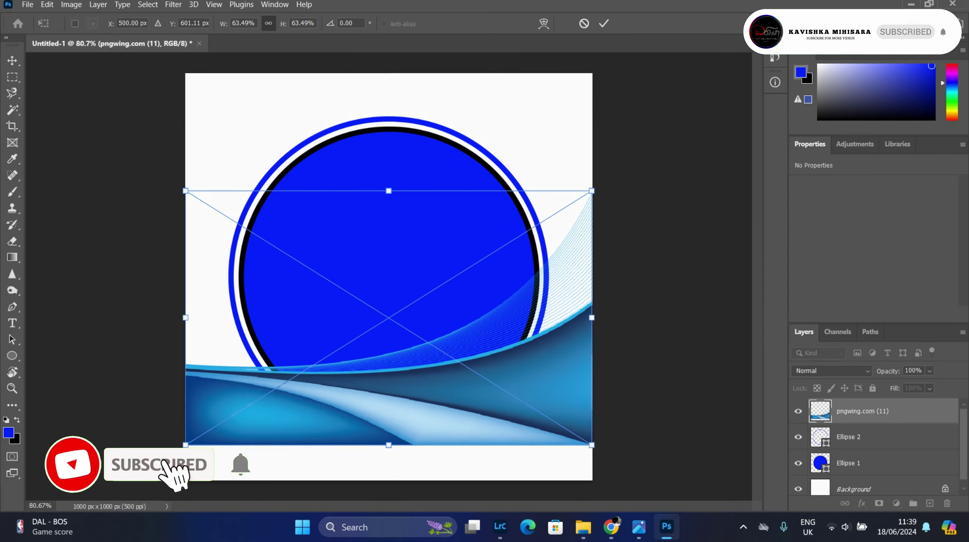
Commit the wave image, then add black 'I AM' text on the circle in a chosen font
key("Return")
left_click(318, 241)
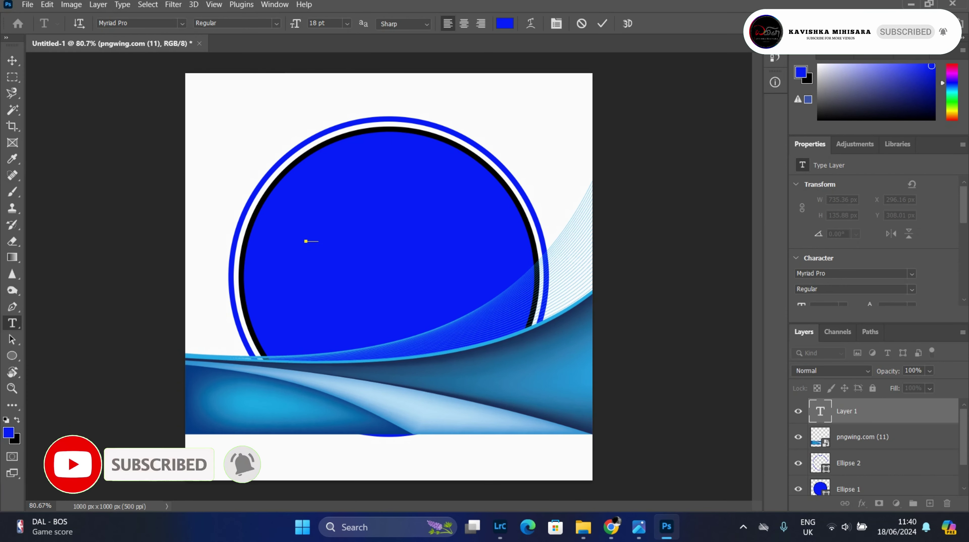
left_click(504, 24)
left_click(876, 119)
type("I AM")
key("ctrl+a")
left_click(182, 22)
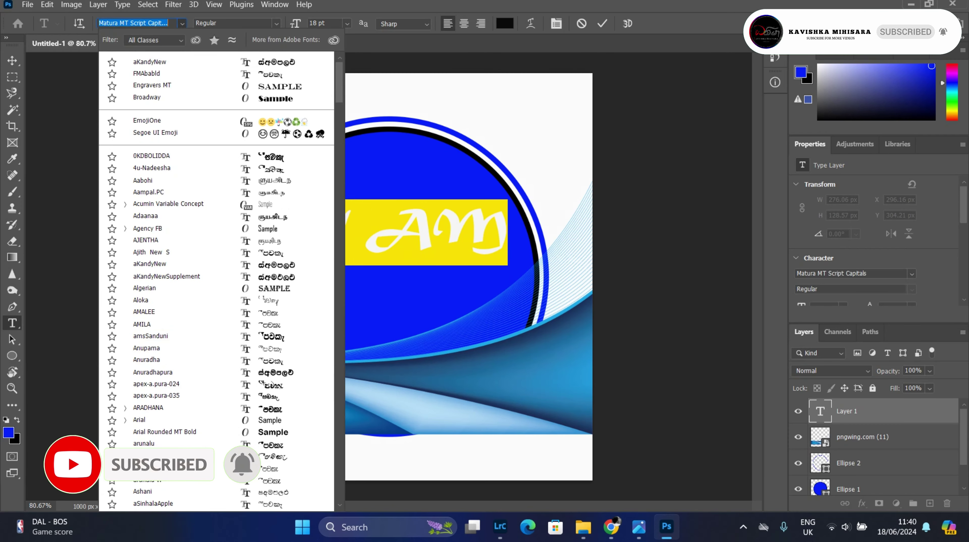
left_click(167, 96)
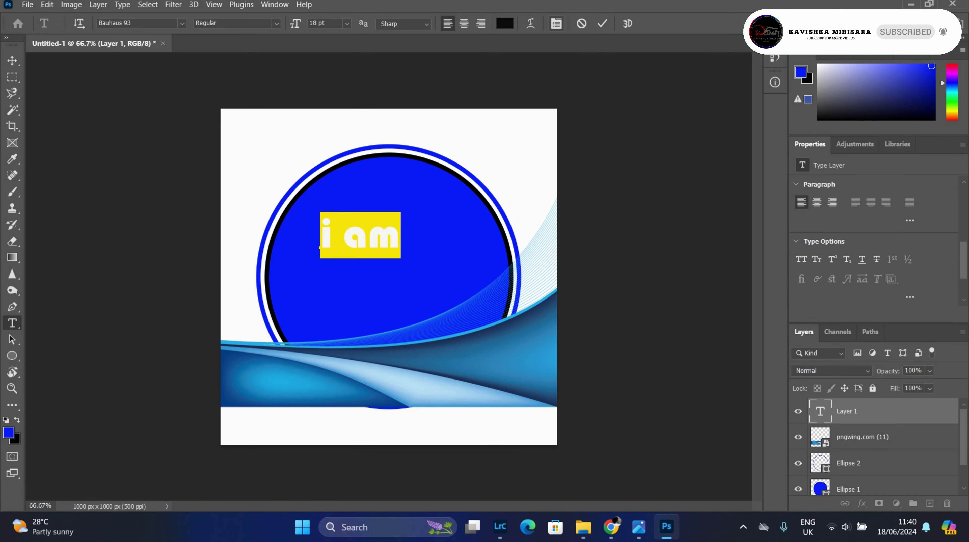
left_click(603, 23)
Add a second 'MANOJ' text line below in Engravers MT, nudged right
left_click(320, 296)
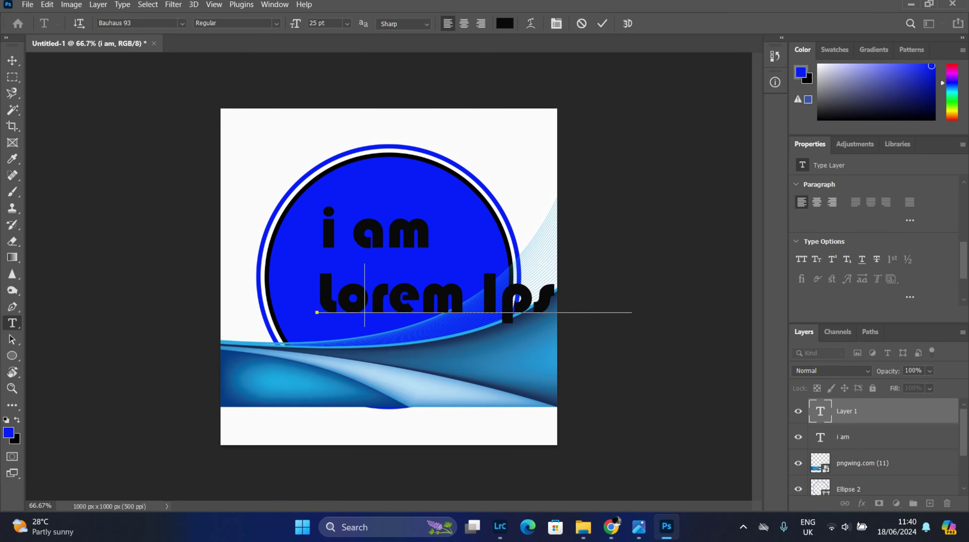
type("MANOJ")
key("ctrl+a")
left_click(182, 23)
key("Up")
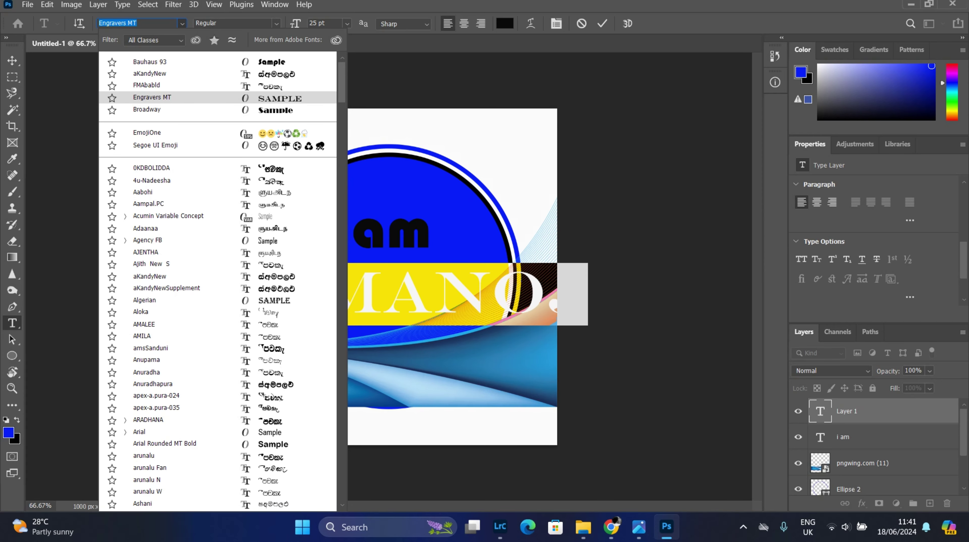
key("Return")
scroll(323, 24, "down", 3)
left_click(603, 23)
key("v")
left_click_drag(364, 289, 379, 288)
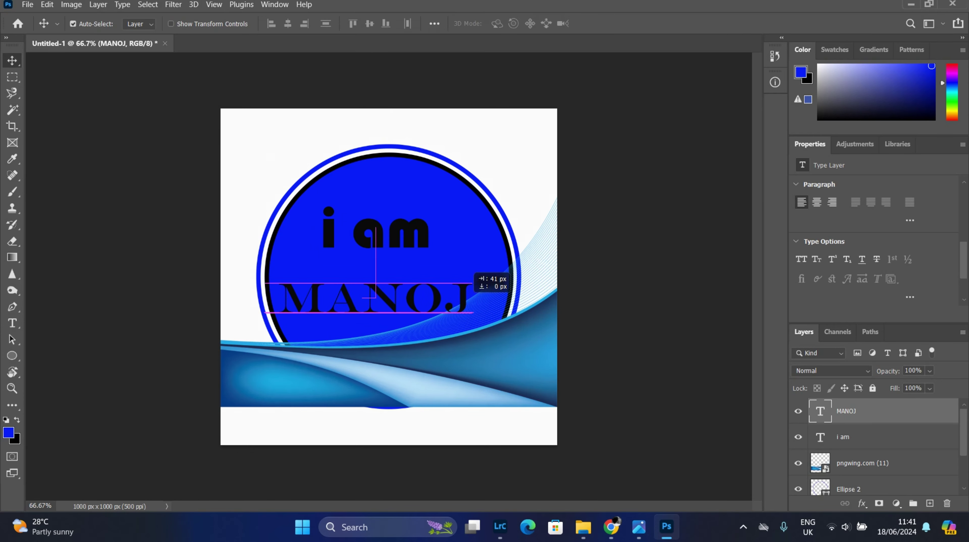
Restyle MANOJ in Elephant with tracking 140 and centre 'i am' above it
double_click(820, 411)
left_click(183, 22)
scroll(216, 281, "down", 5)
scroll(216, 281, "down", 5)
scroll(216, 281, "down", 3)
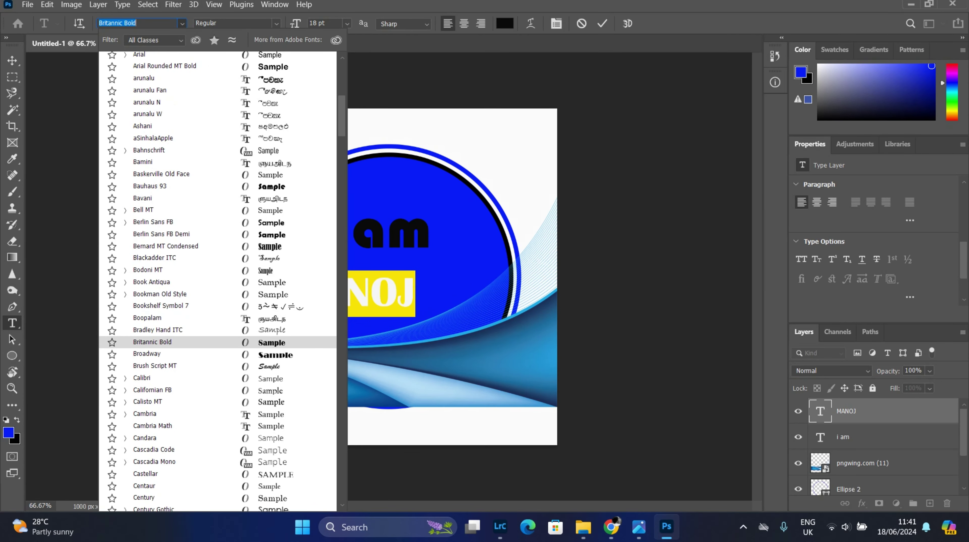
left_click(182, 23)
scroll(216, 280, "down", 5)
scroll(217, 281, "down", 5)
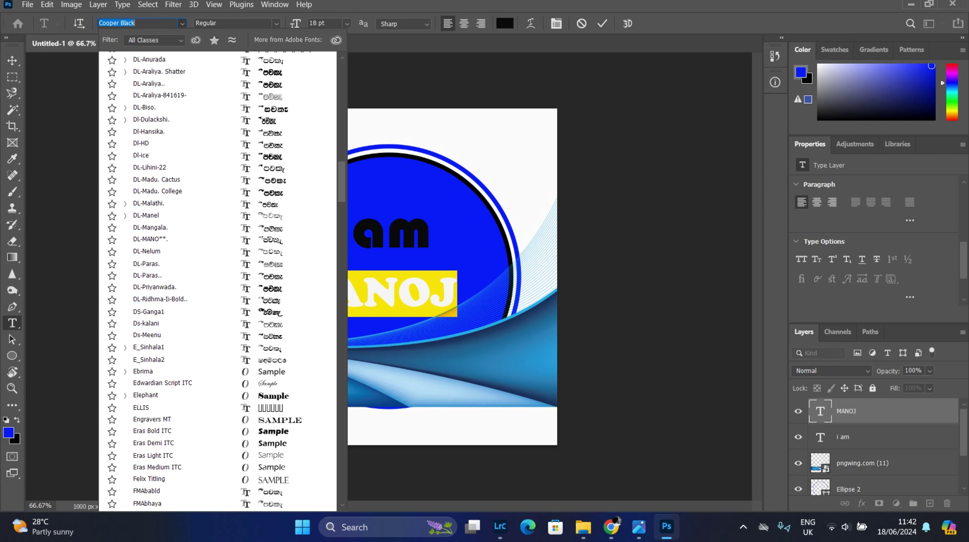
left_click(146, 395)
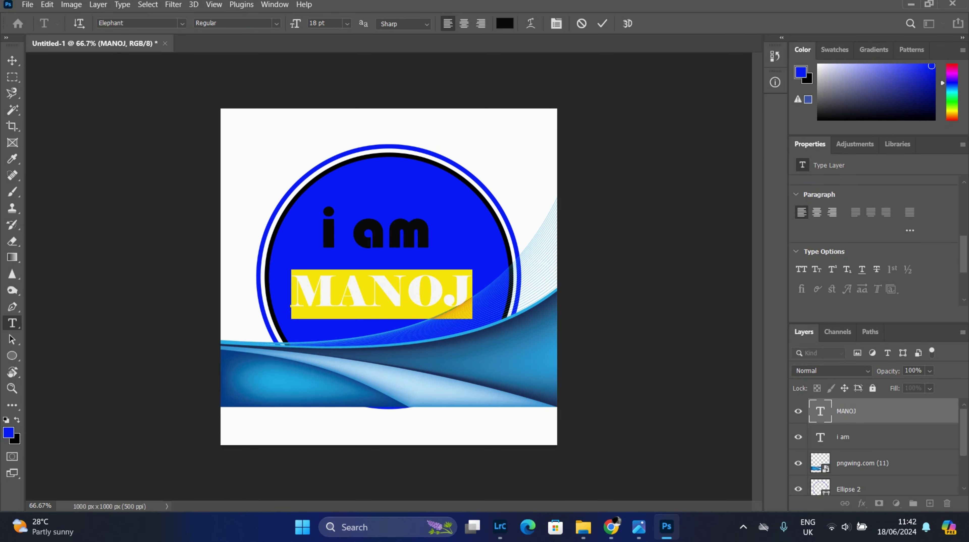
scroll(873, 228, "up", 2)
left_click_drag(868, 252, 888, 252)
left_click_drag(376, 232, 389, 243)
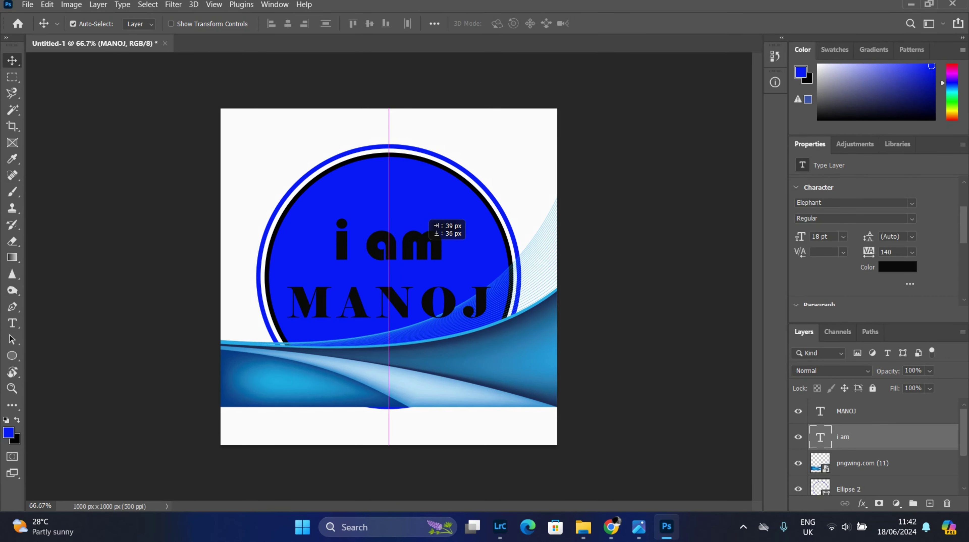
Make the 'i am' text white (ffffff) and reposition it above MANOJ
double_click(820, 437)
left_click(505, 24)
type("ffffff")
key("Return")
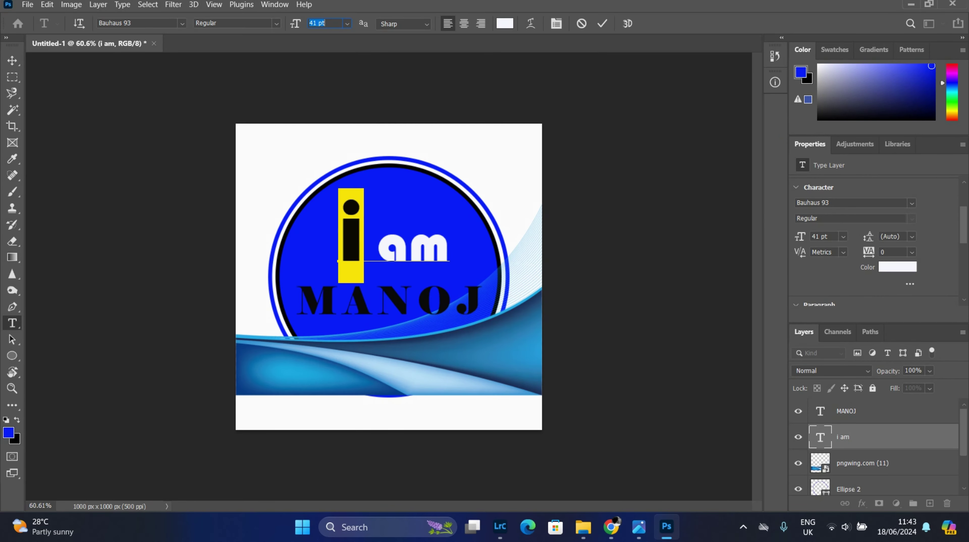
left_click_drag(431, 239, 417, 243)
Give 'i am' a black (000000) outer glow and a drop shadow
double_click(873, 437)
left_click(721, 272)
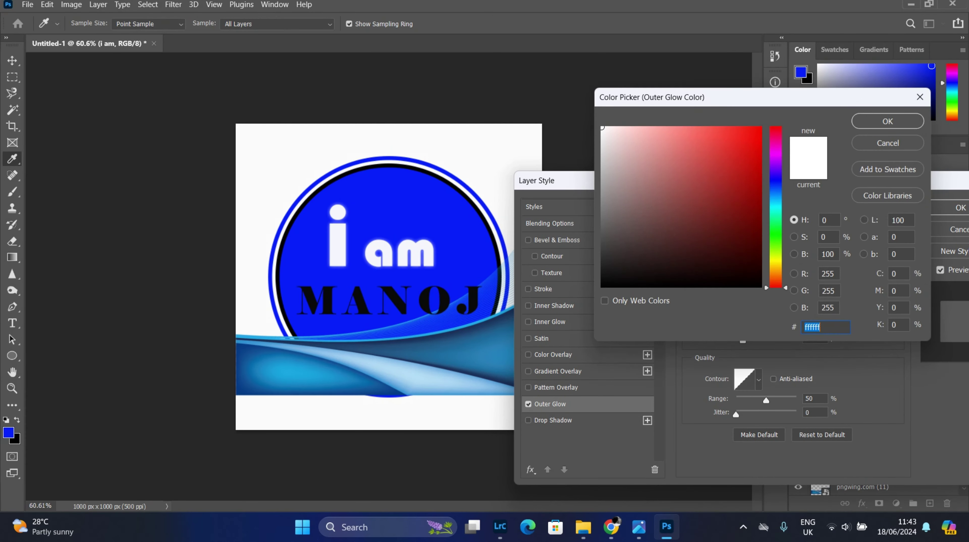
type("000000")
key("Return")
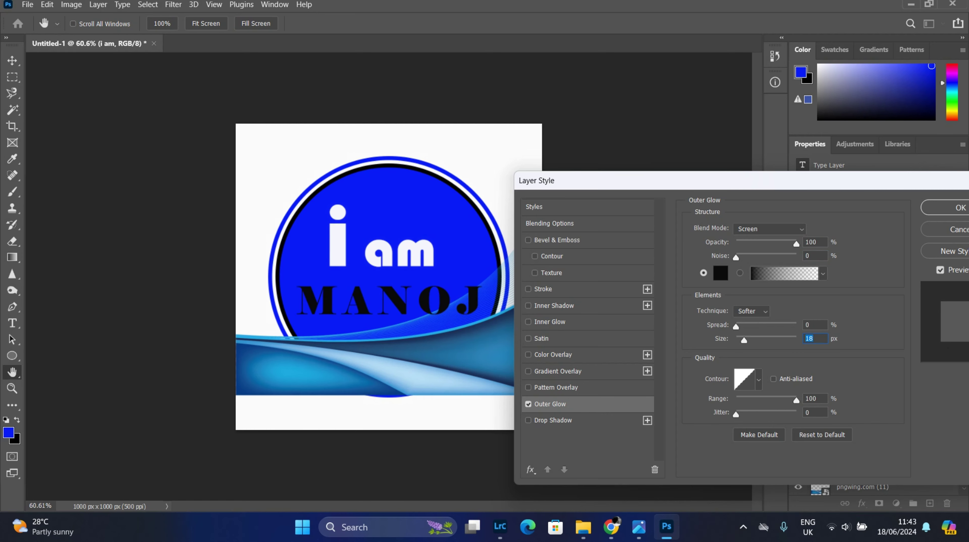
left_click(553, 420)
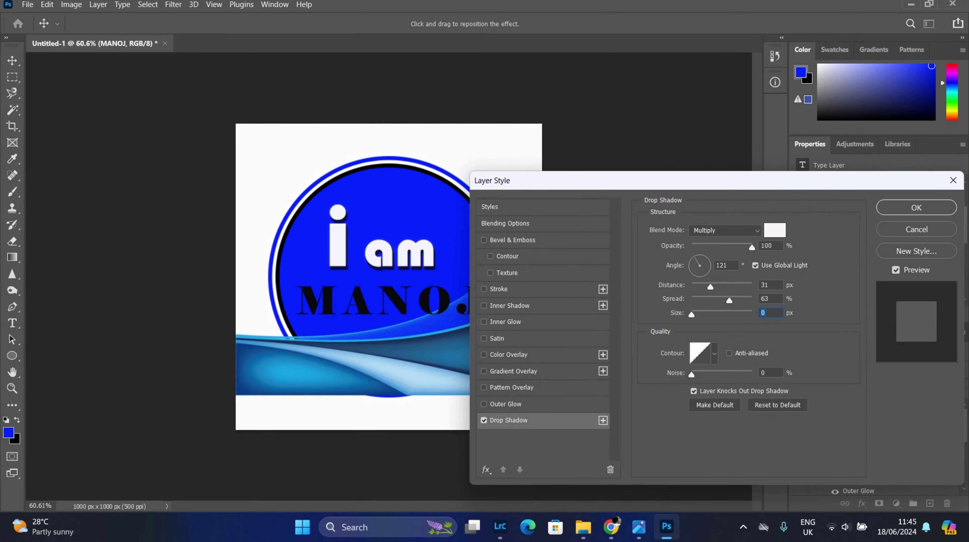
Add a dark MANOJ drop shadow (44% opacity, distance 4, spread 8, size 10) plus outer glow
left_click(775, 230)
key("Return")
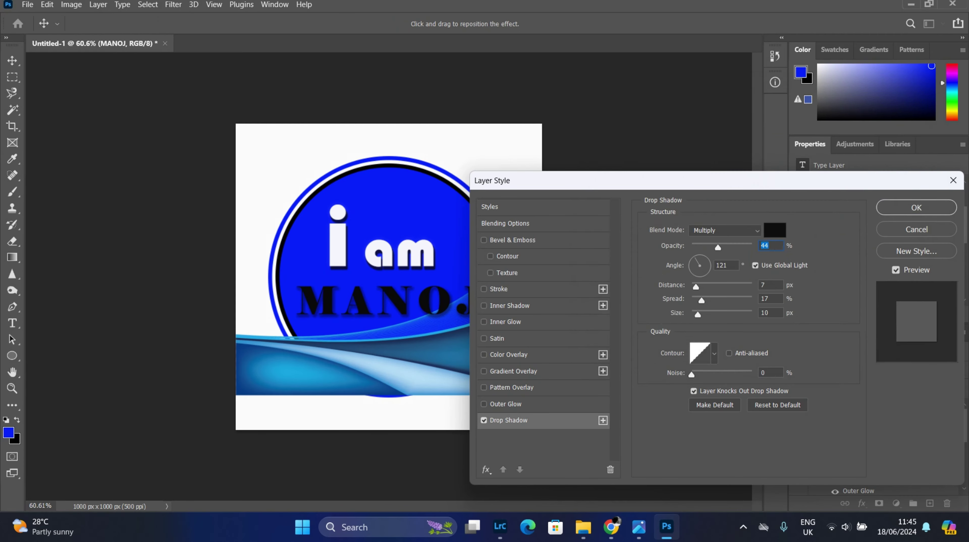
left_click(509, 420)
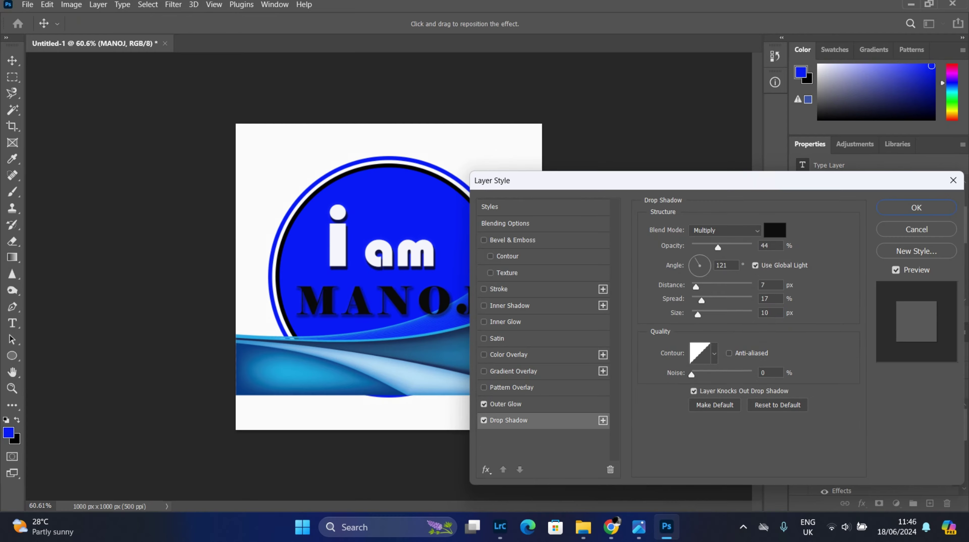
scroll(394, 281, "up", 5)
key("Tab")
type("8")
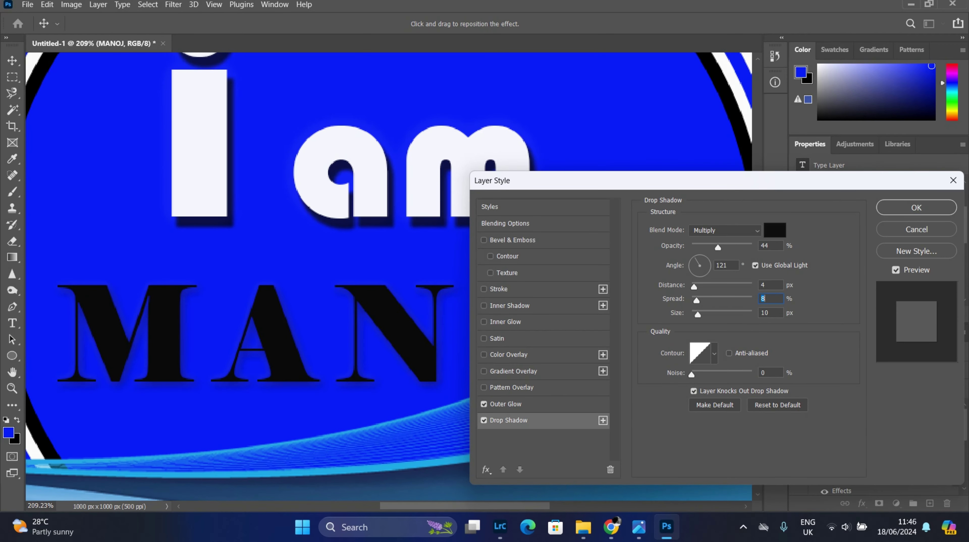
type("0")
key("Return")
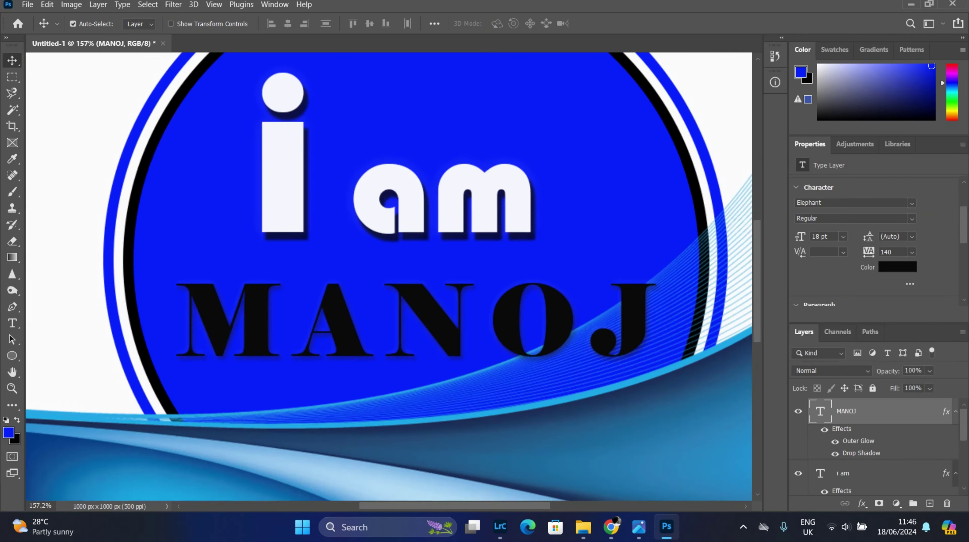
scroll(389, 277, "down", 5)
Select the pngwing.com (11) wave layer and bring it forward in the layer stack
left_click(854, 487)
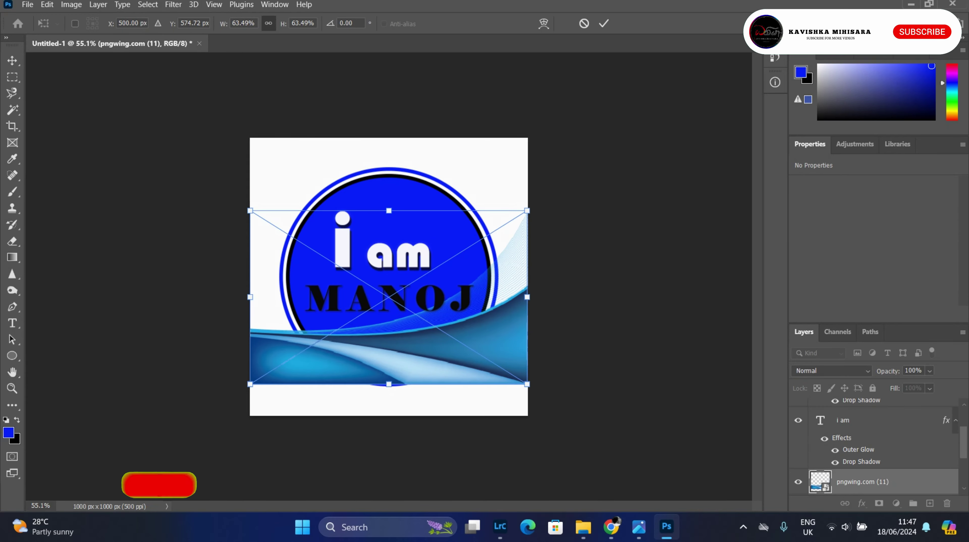
double_click(854, 487)
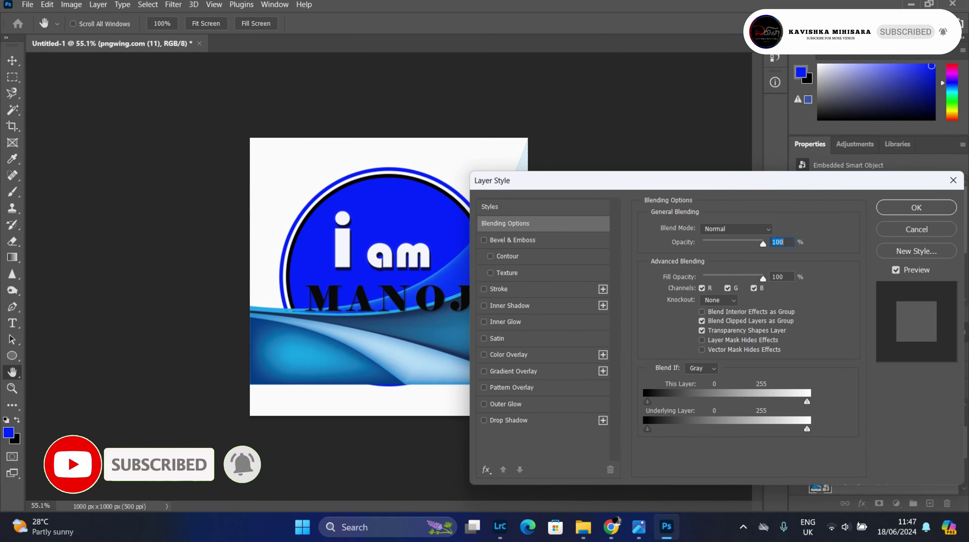
key("Escape")
key("v")
key("ctrl+bracketright")
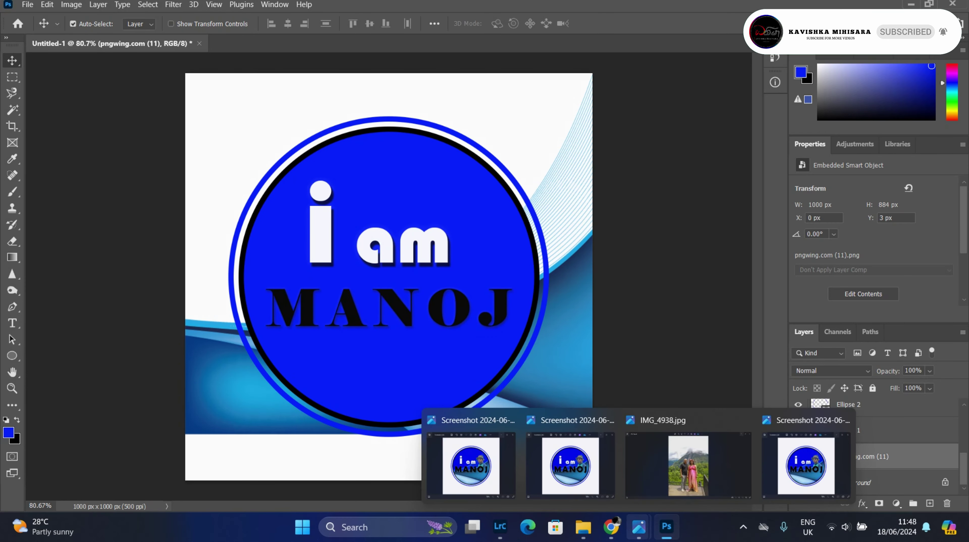
Rasterize the wave smart object via the Eraser, test an erase, then undo it
left_click(12, 241)
left_click(387, 304)
key("Return")
left_click(228, 379)
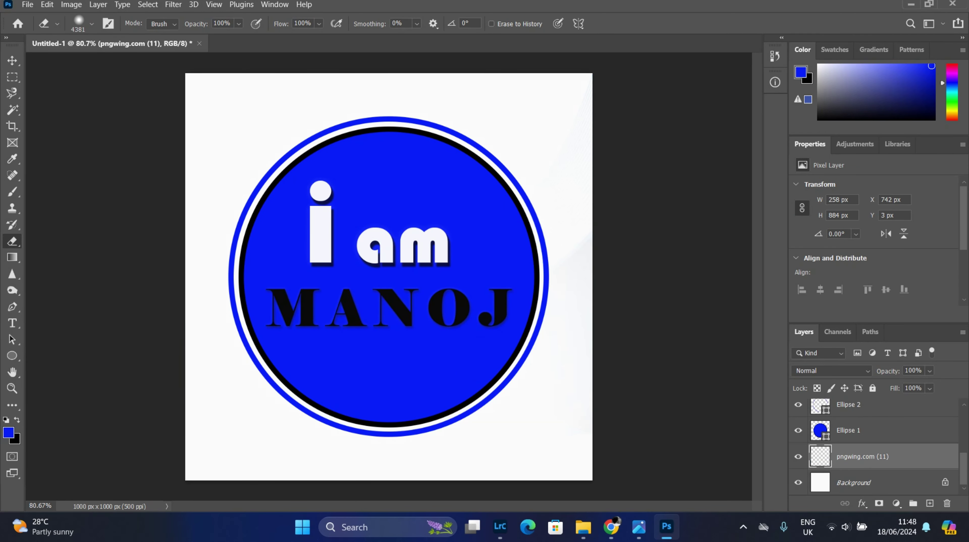
key("ctrl+z")
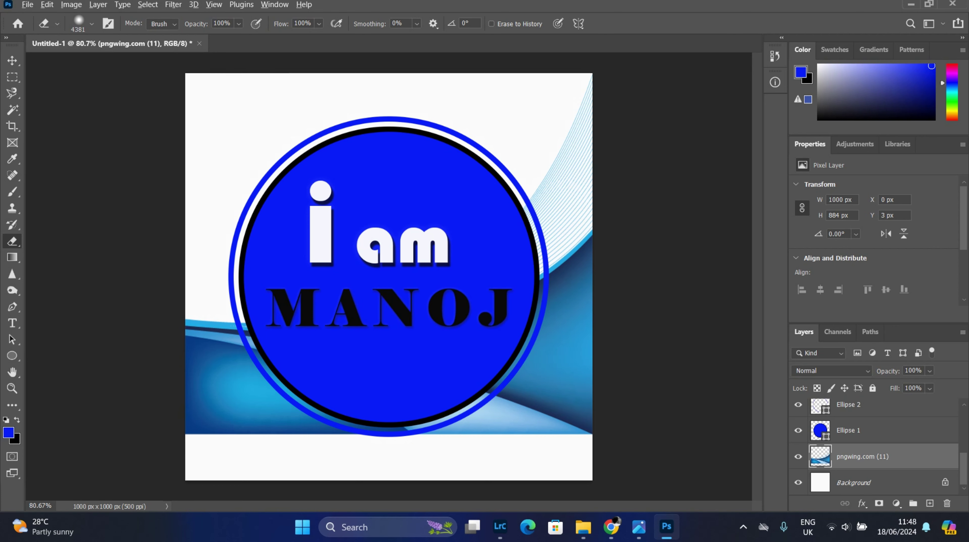
key("ctrl+shift+z")
key("ctrl+z")
Erase the wave graphic where it extends outside the blue circle
left_click_drag(246, 379, 532, 384)
scroll(532, 384, "up", 3)
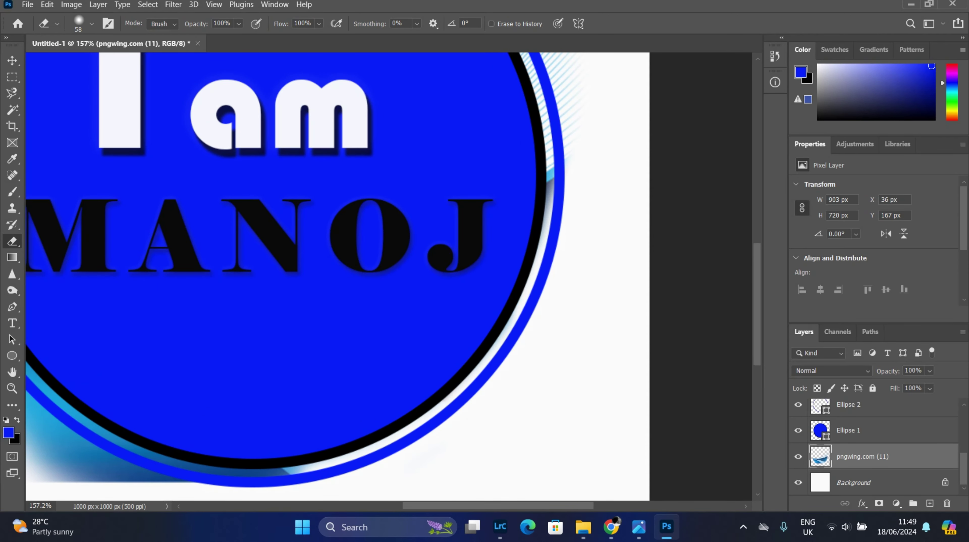
scroll(304, 277, "up", 5)
scroll(380, 277, "down", 5)
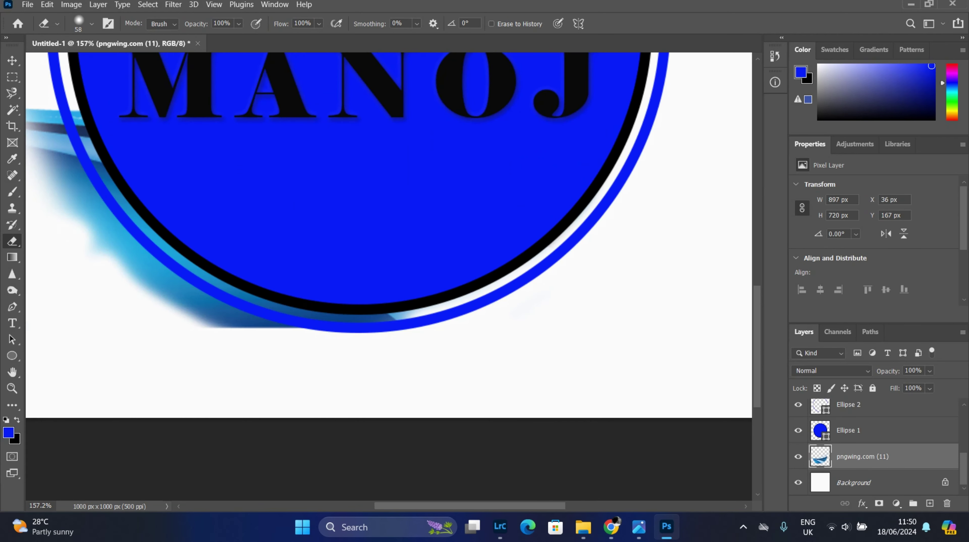
scroll(379, 277, "left", 3)
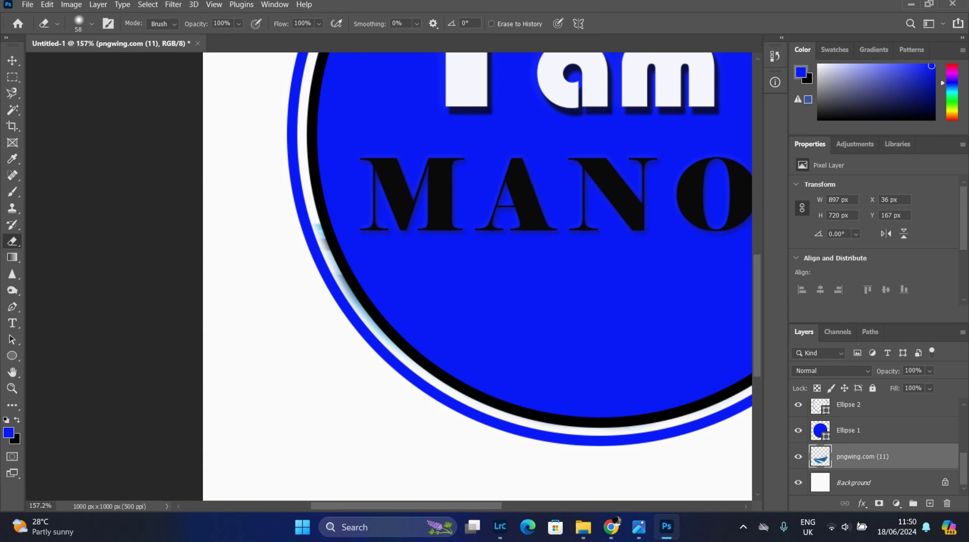
Move the wave layer above Ellipse 1 and set its opacity to 79%
key("ctrl+bracketright")
scroll(380, 277, "down", 2)
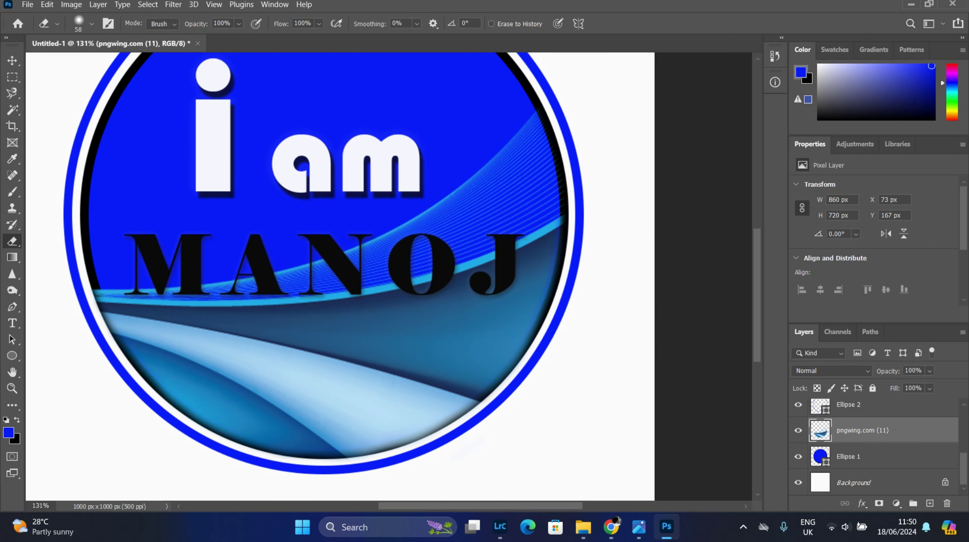
scroll(555, 326, "up", 3)
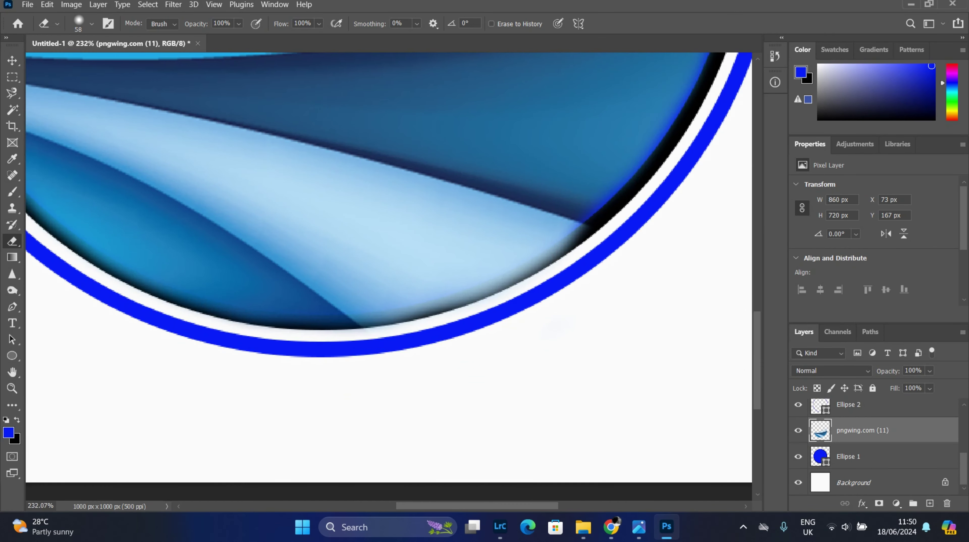
scroll(552, 248, "left", 3)
scroll(389, 276, "up", 3)
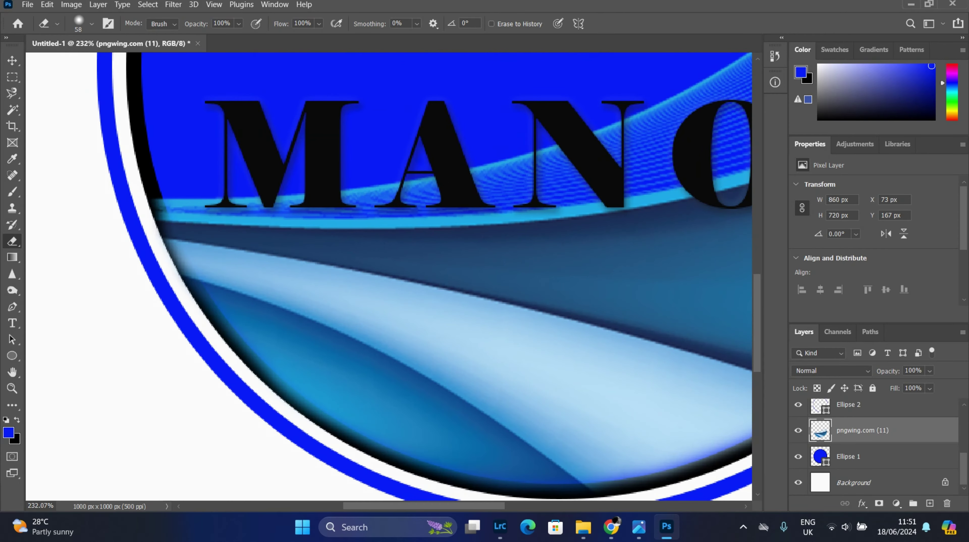
scroll(389, 276, "down", 5)
scroll(389, 276, "down", 1)
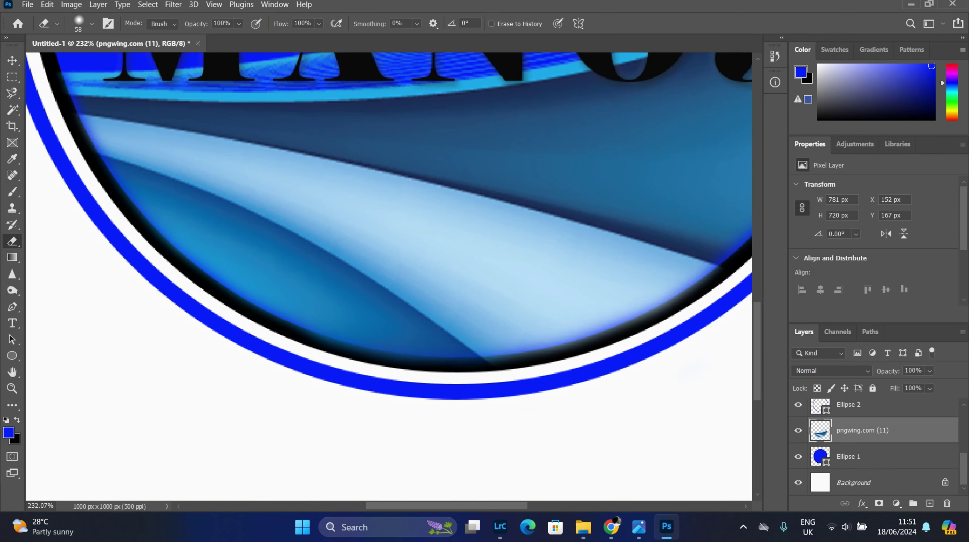
scroll(389, 276, "down", 3)
double_click(903, 431)
left_click(917, 207)
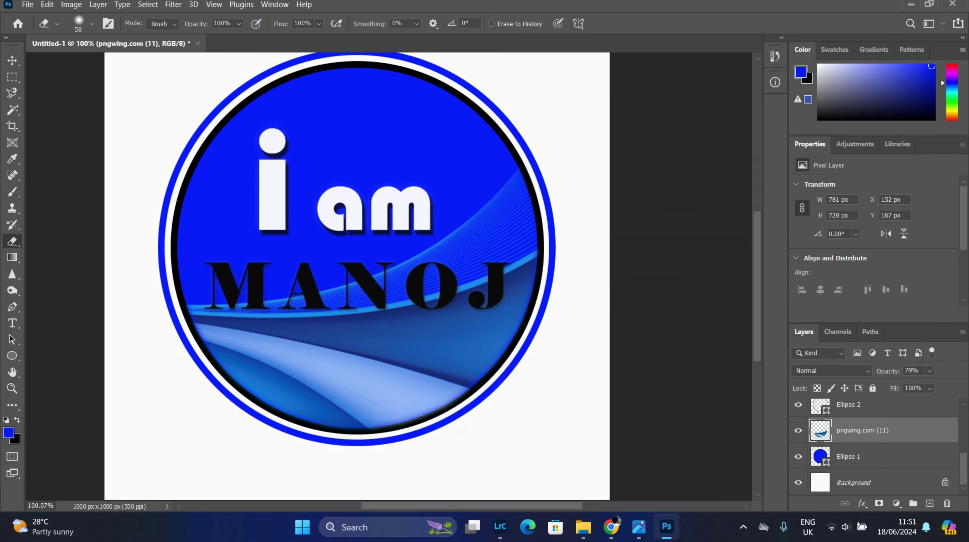
Place the _MG_9519-2 person photo from Downloads onto the logo and position it
left_click(584, 527)
mouse_move(231, 261)
left_mouse_down()
mouse_move(375, 266)
mouse_move(622, 320)
mouse_move(624, 354)
left_mouse_up()
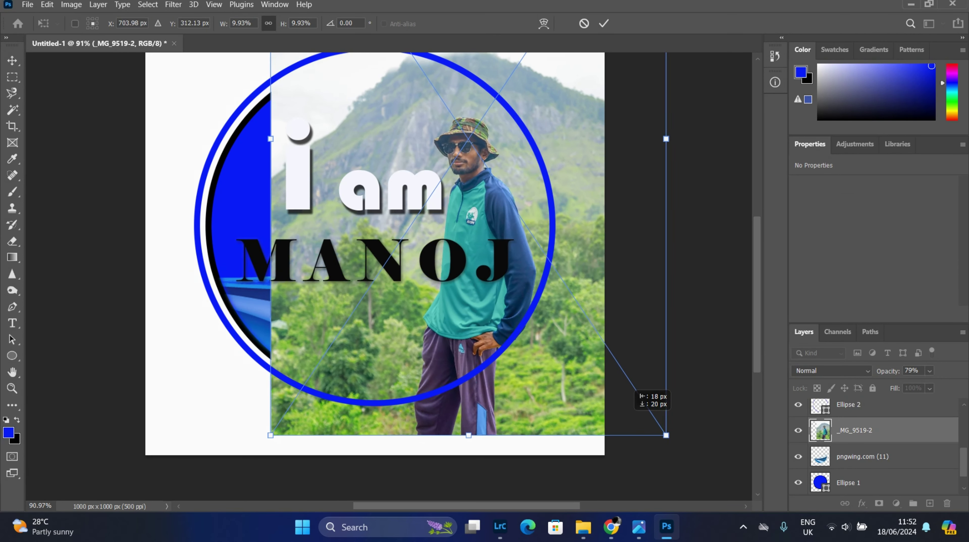
left_click_drag(624, 355, 637, 383)
left_click(604, 23)
Erase the mountain background near the upper ring and beside the shoulder with a smaller brush
left_click(12, 241)
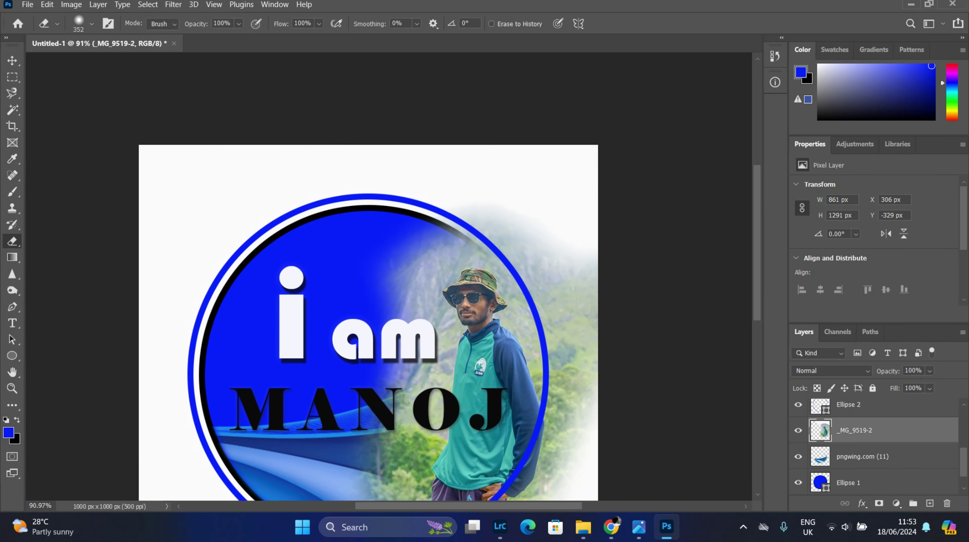
scroll(367, 277, "down", 5)
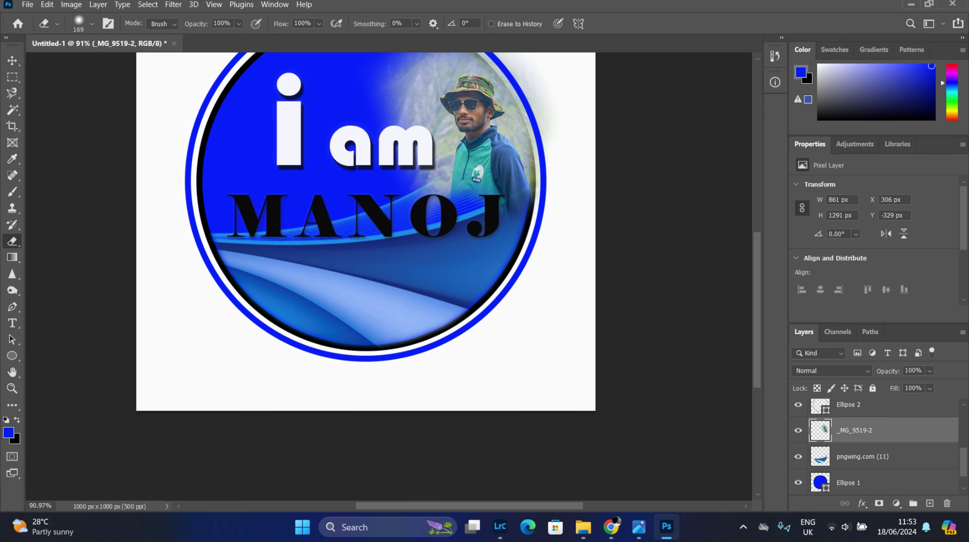
scroll(546, 114, "up", 5)
key("bracketleft")
key("bracketleft")
key("bracketleft")
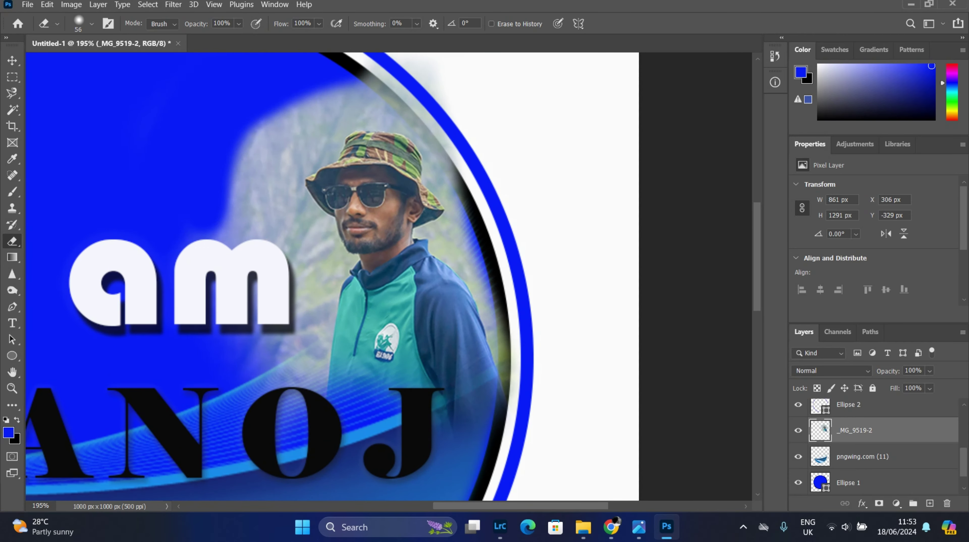
mouse_move(425, 98)
left_mouse_down()
mouse_move(273, 178)
mouse_move(323, 379)
left_mouse_up()
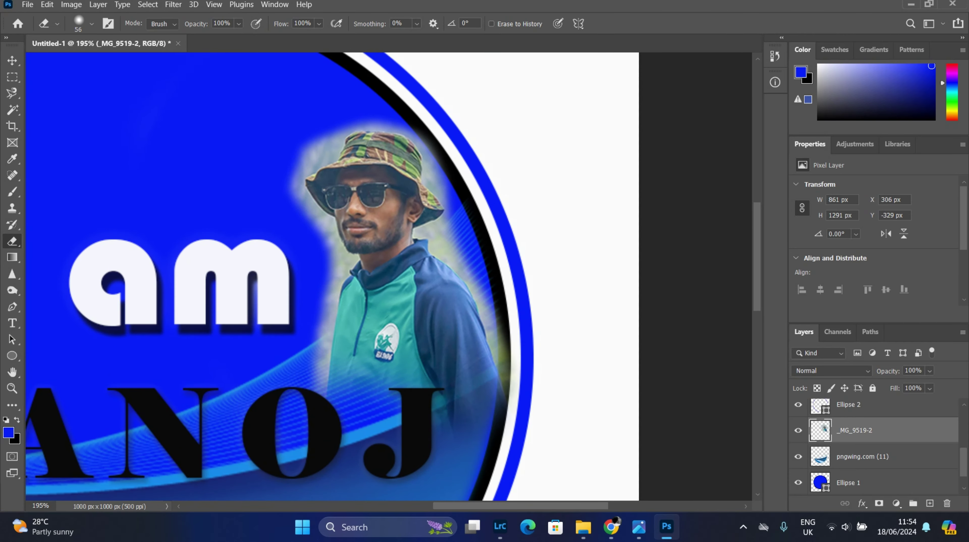
scroll(547, 284, "up", 4)
key("bracketleft")
key("bracketleft")
key("bracketleft")
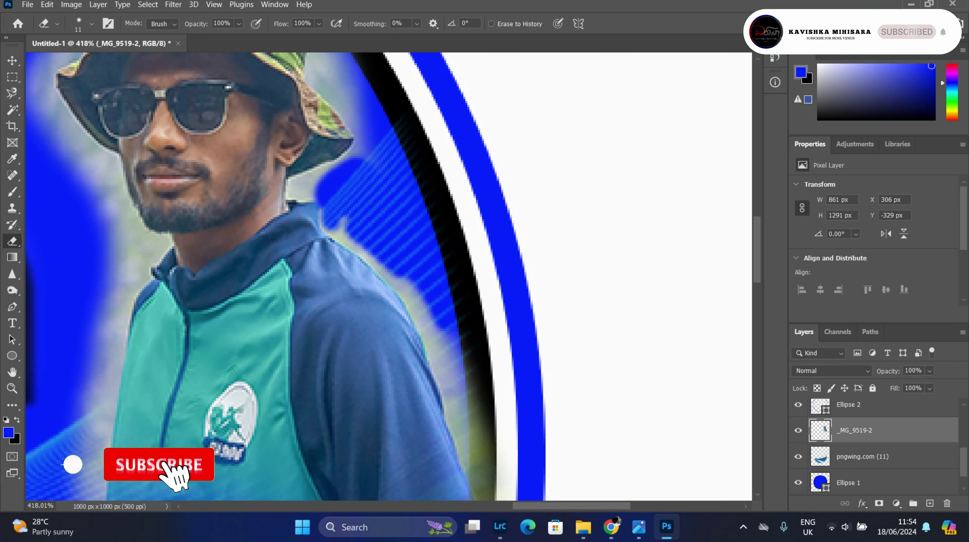
scroll(380, 281, "up", 2)
scroll(380, 281, "up", 1)
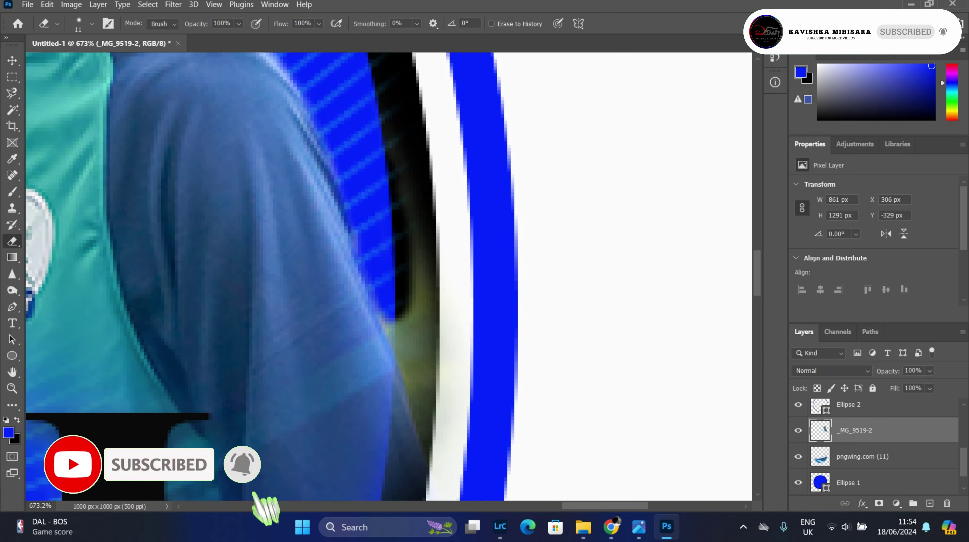
left_click_drag(415, 167, 418, 460)
Erase the pale halo around the top and brim of the hat
scroll(387, 277, "up", 5)
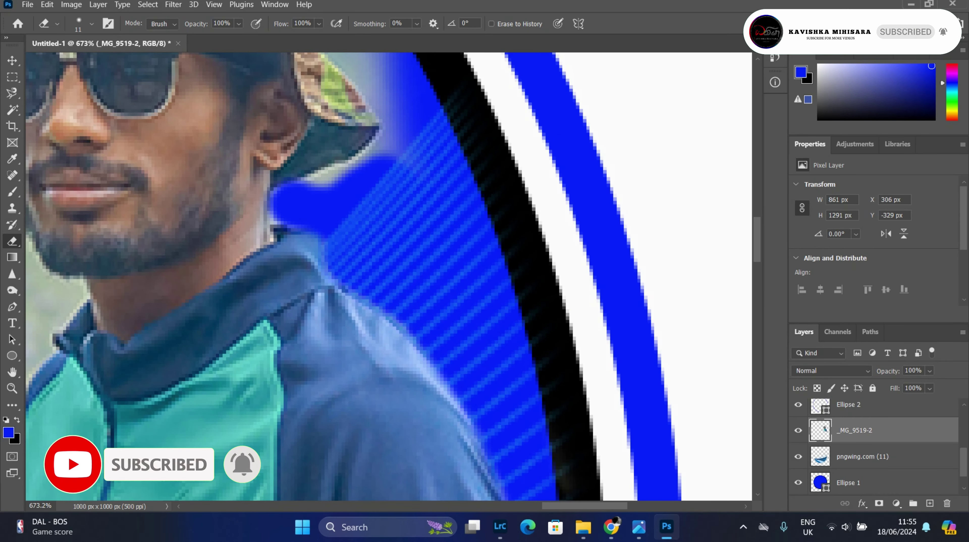
left_click_drag(387, 277, 379, 213)
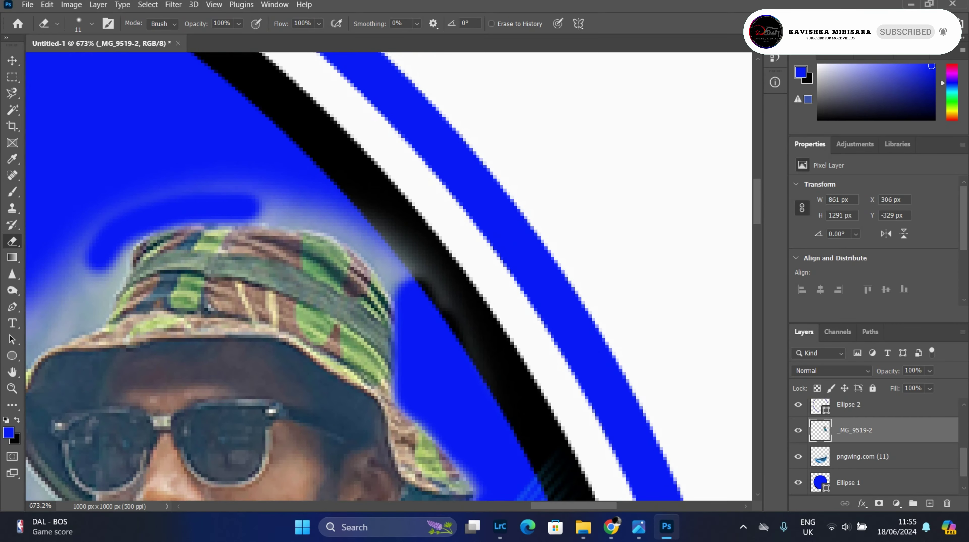
left_click_drag(409, 281, 151, 205)
left_click_drag(265, 341, 440, 228)
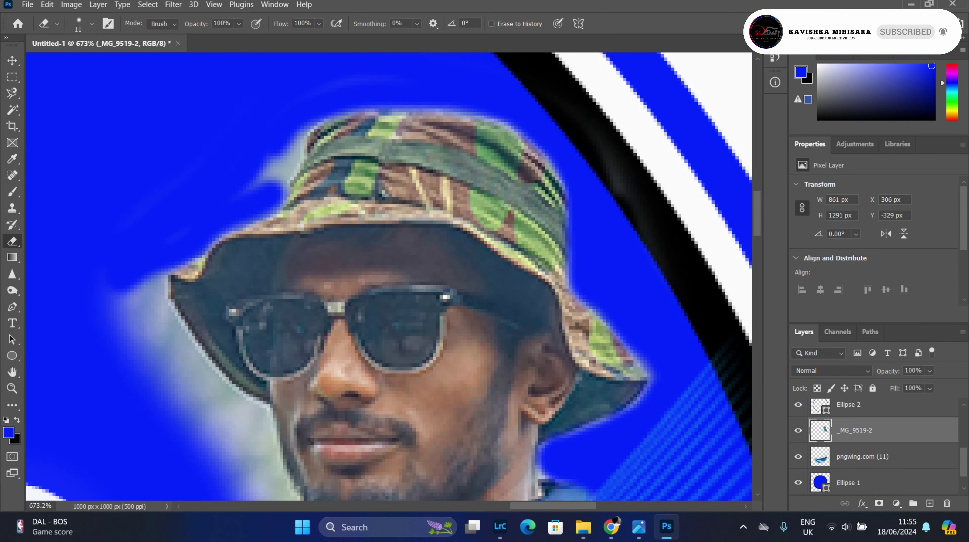
mouse_move(304, 126)
left_mouse_down()
mouse_move(254, 186)
mouse_move(159, 410)
left_mouse_up()
left_click_drag(379, 303, 368, 221)
left_click_drag(159, 213, 243, 398)
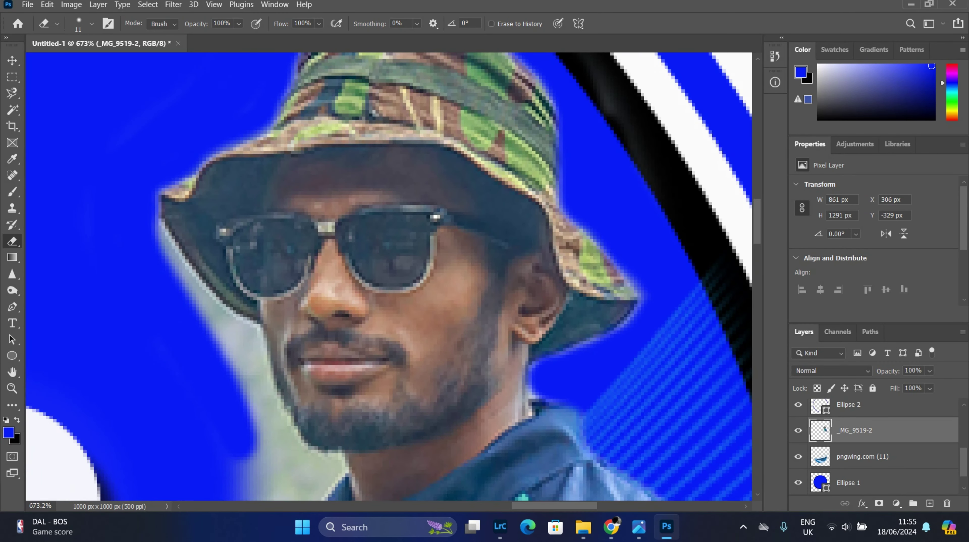
left_click_drag(341, 342, 293, 216)
left_click_drag(179, 433, 258, 307)
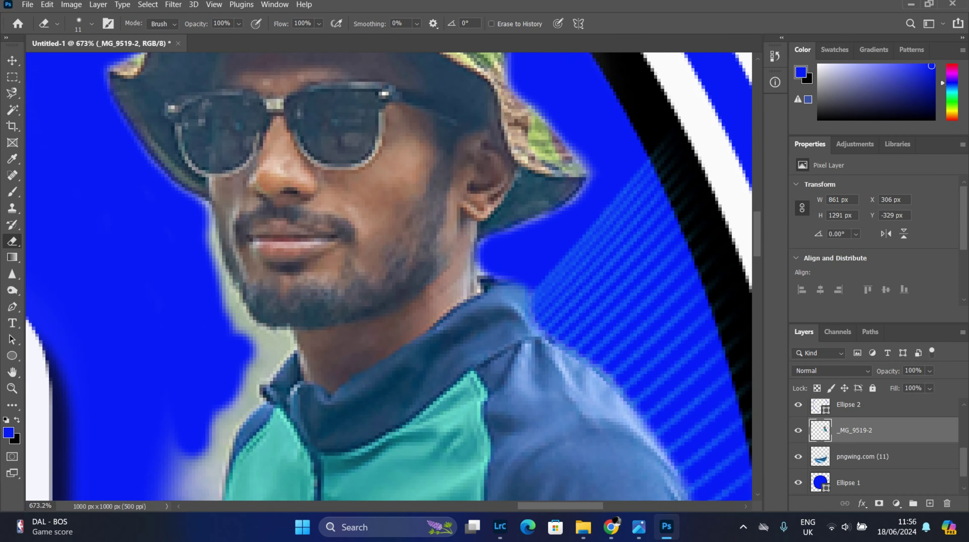
Erase the halo beside the jacket, then start enlarging the photo with Free Transform
left_click_drag(304, 342, 387, 163)
left_click_drag(341, 212, 265, 455)
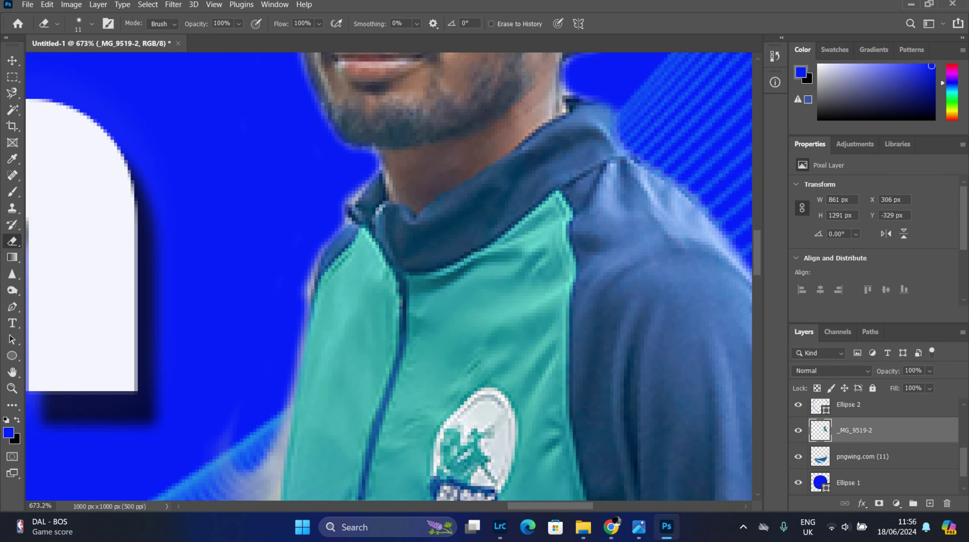
left_click_drag(341, 436, 372, 273)
left_click_drag(243, 448, 288, 251)
left_click_drag(265, 463, 307, 247)
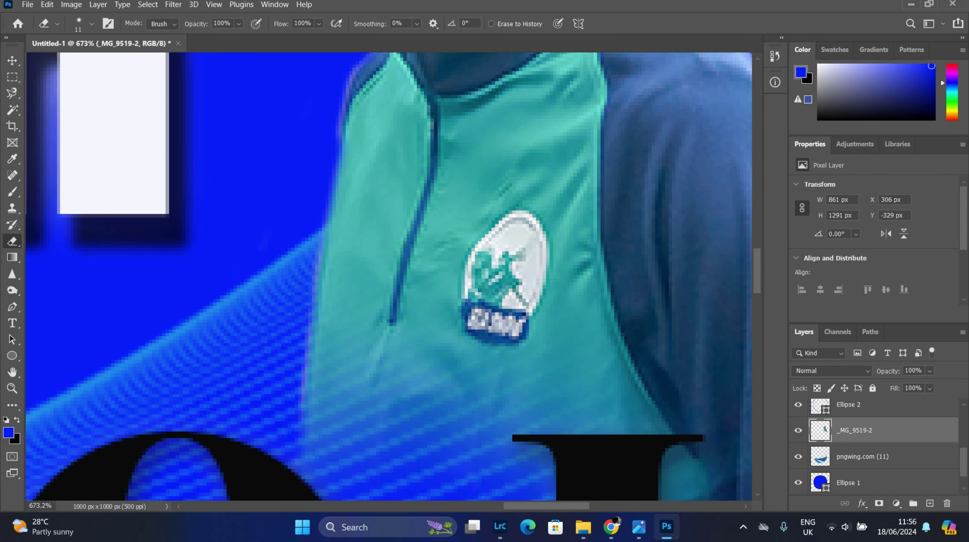
key("ctrl+0")
key("ctrl+t")
mouse_move(592, 235)
left_mouse_down()
mouse_move(607, 243)
mouse_move(556, 289)
left_mouse_up()
Scale the person photo to about 121%, commit, and nudge the photo and 'i am' text
left_click_drag(730, 181, 709, 156)
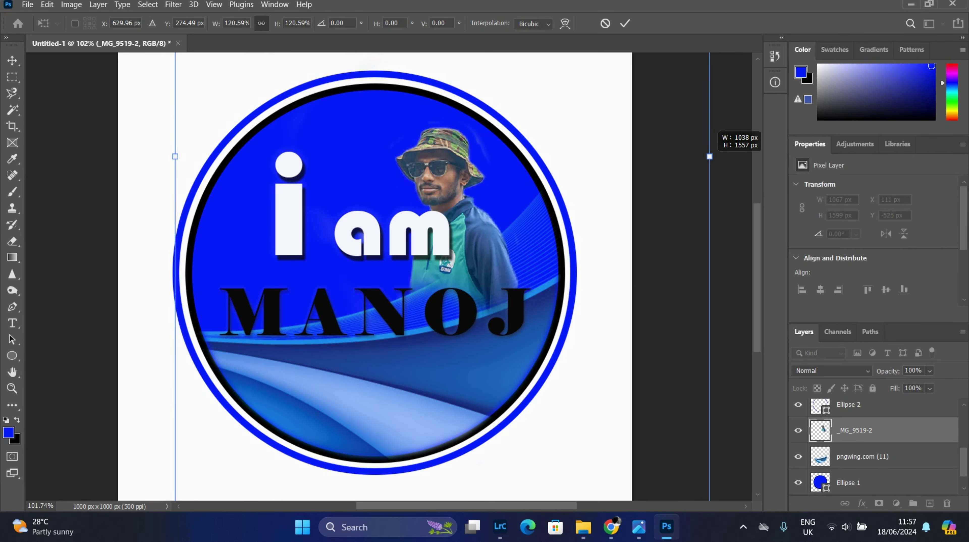
left_click_drag(633, 219, 645, 225)
key("Return")
left_click_drag(361, 243, 348, 260)
left_click(399, 311)
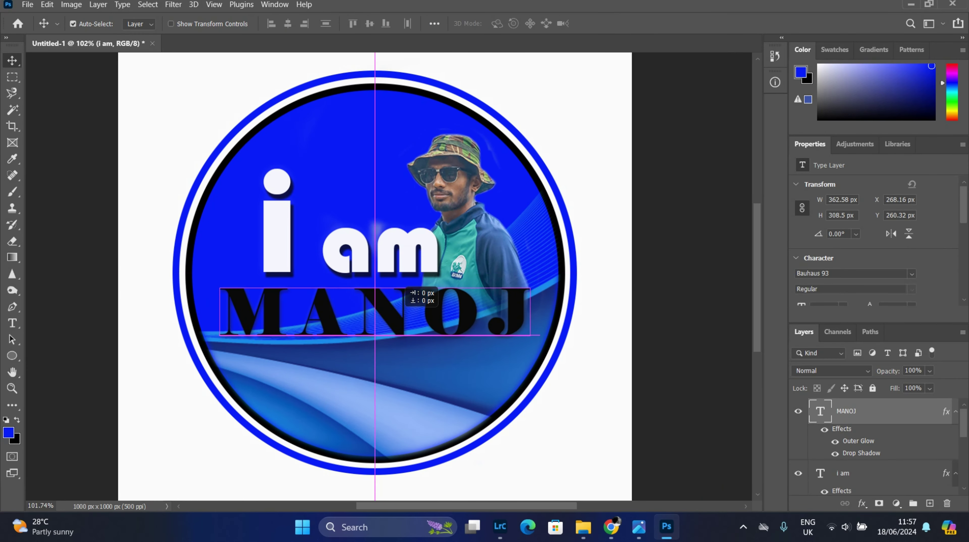
left_click_drag(425, 247, 426, 236)
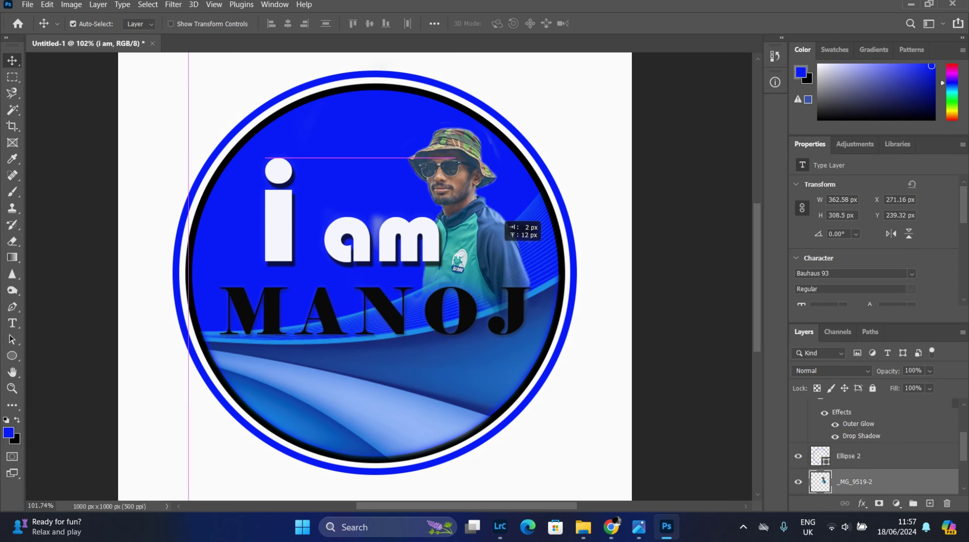
mouse_move(499, 225)
left_mouse_down()
mouse_move(516, 192)
mouse_move(501, 214)
left_mouse_up()
Select the person photo layer and set the Eraser brush to 61 px
left_click(379, 311)
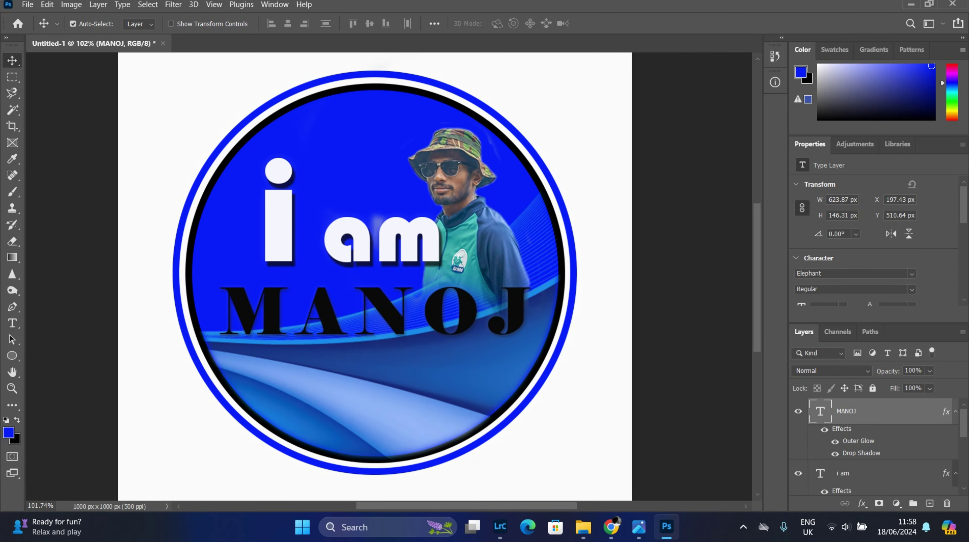
left_click(843, 473)
scroll(376, 278, "down", 5)
scroll(375, 277, "up", 8)
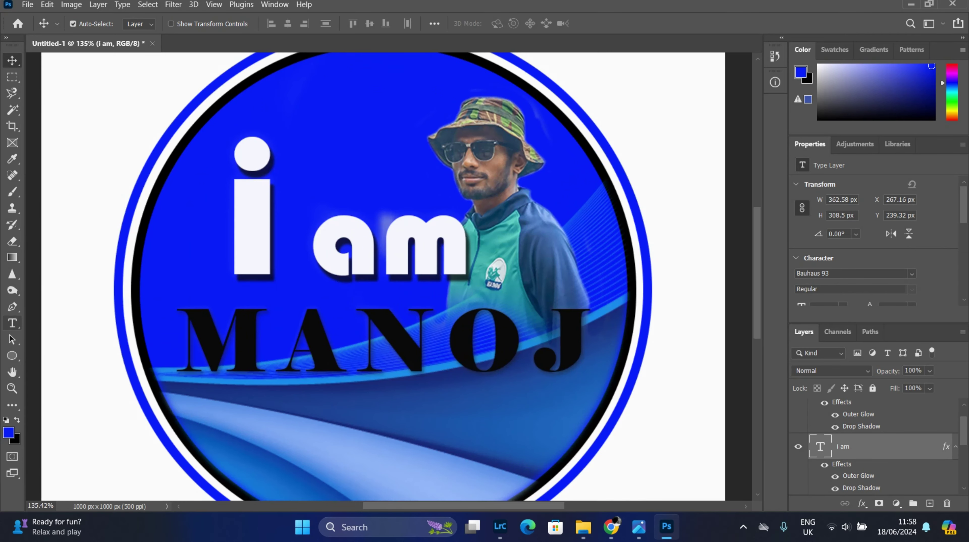
key("e")
left_click(855, 436)
right_click(383, 230, "alt")
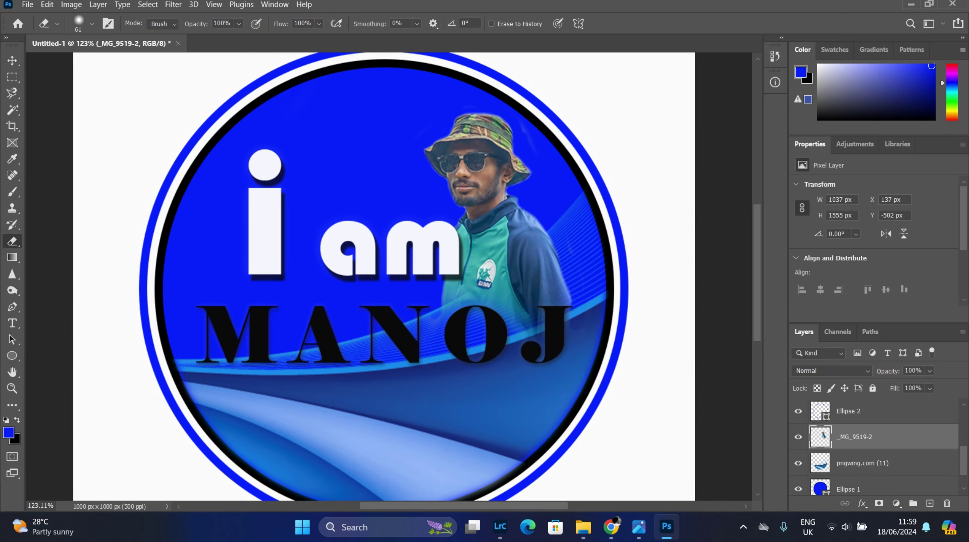
scroll(424, 331, "down", 3)
scroll(336, 266, "down", 1)
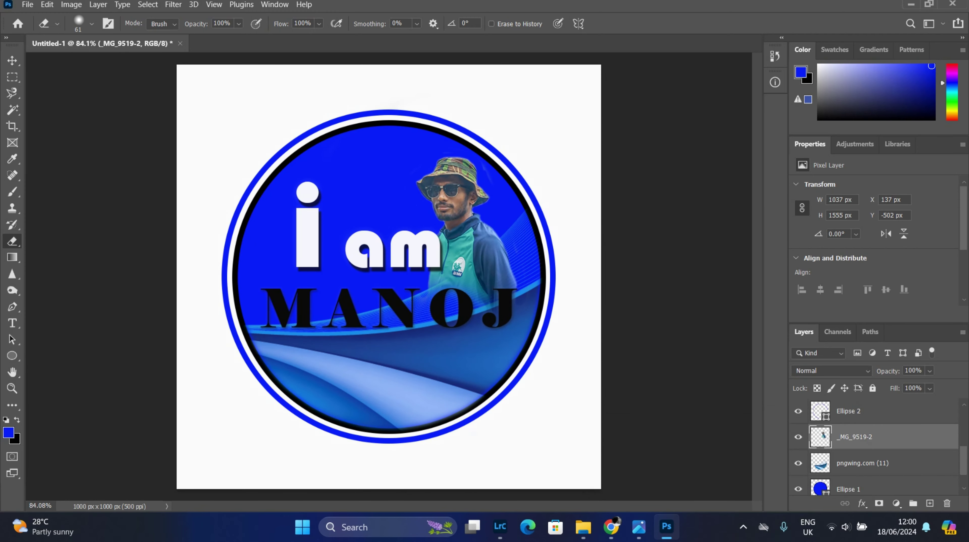
left_click(584, 526)
left_click_drag(627, 270, 232, 268)
left_click_drag(544, 288, 452, 391)
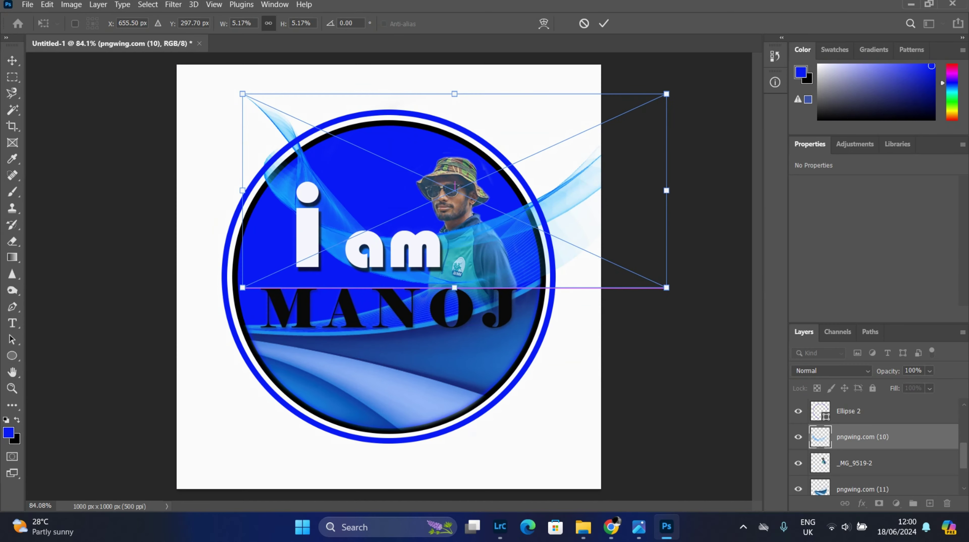
left_click_drag(608, 467, 668, 395)
left_click_drag(577, 399, 550, 215)
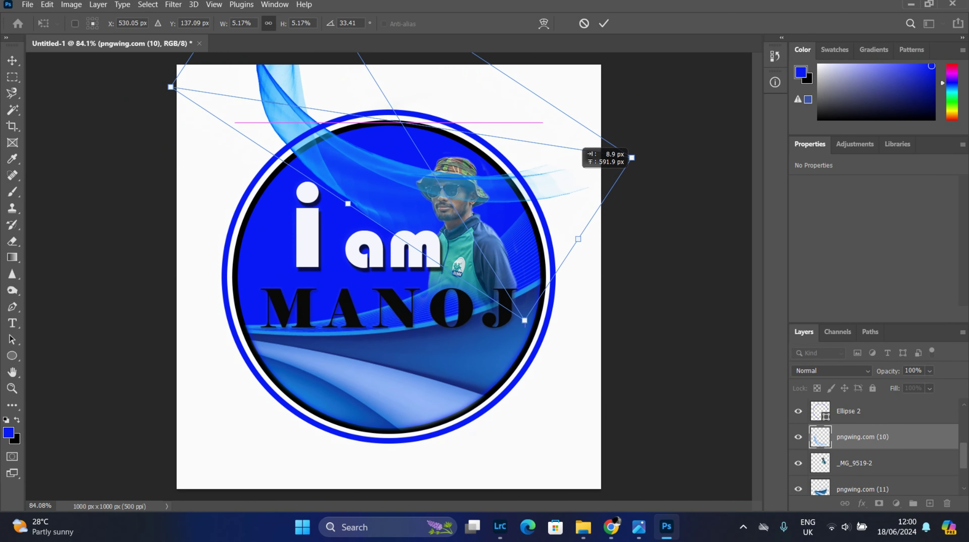
left_click_drag(608, 223, 652, 501)
key("Escape")
key("e")
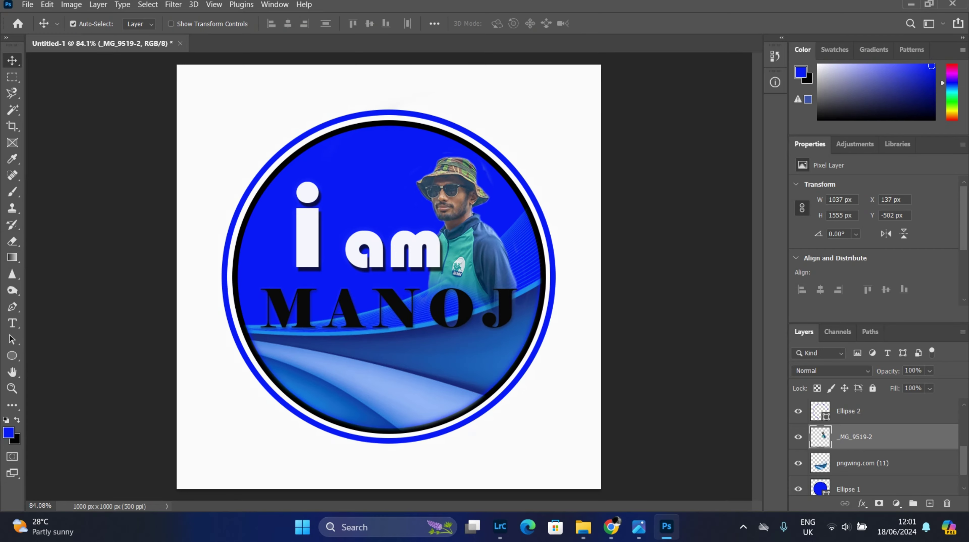
left_click(384, 300)
scroll(384, 294, "up", 3)
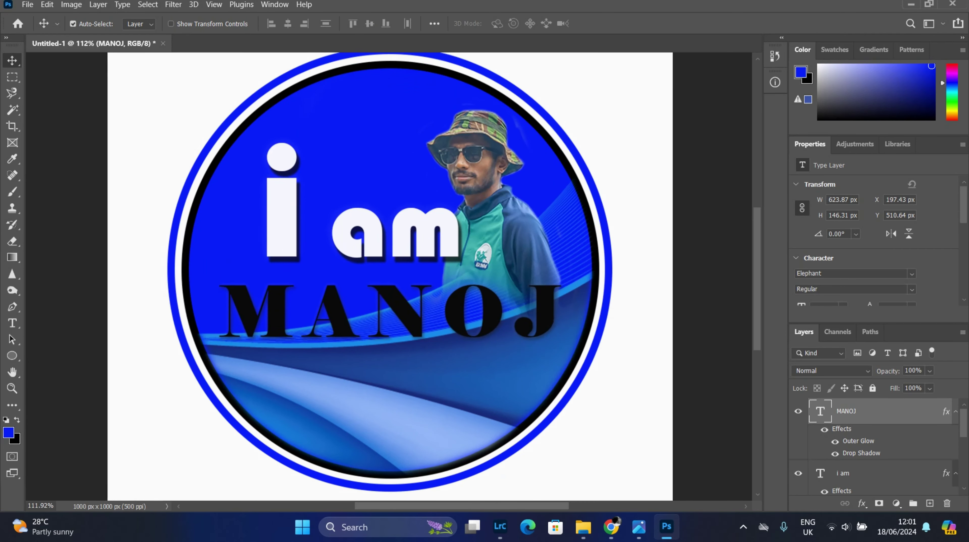
In MANOJ's layer style, try a gradient overlay at 0 opacity and a colour overlay, then disable both
double_click(892, 411)
left_click(484, 371)
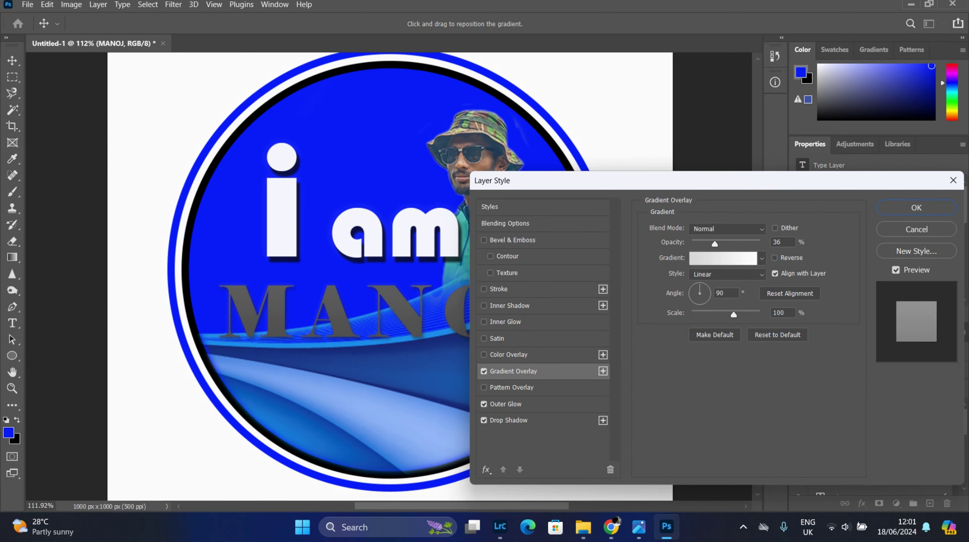
left_click_drag(756, 243, 691, 243)
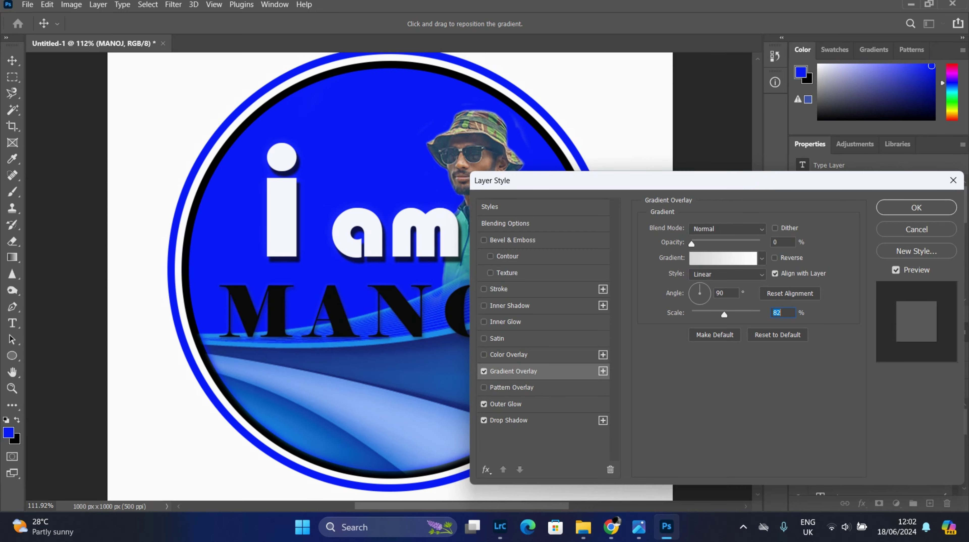
left_click(484, 371)
left_click(508, 354)
left_click(497, 338)
Try Satin, then replace it with Bevel & Emboss (Inner Bevel, Depth 220, Size 18) and apply
left_click(775, 231)
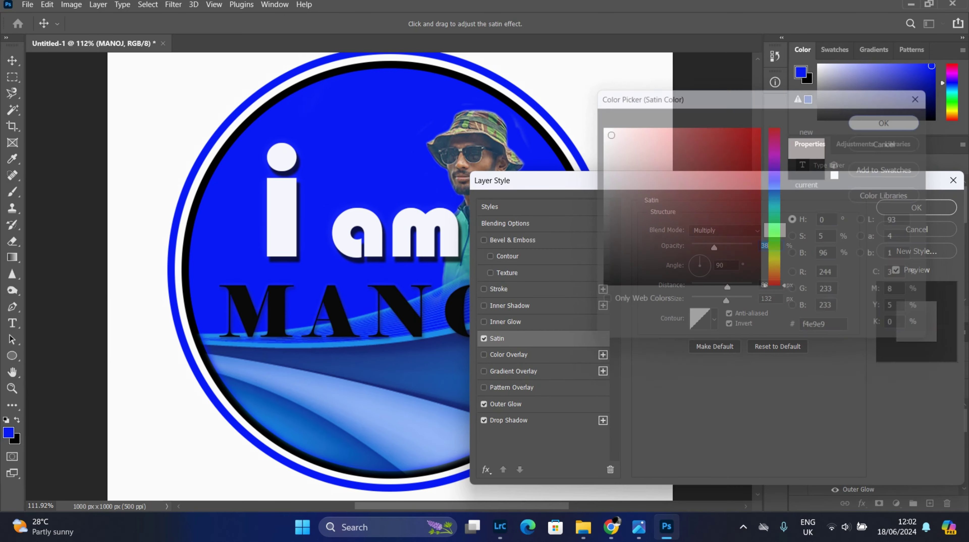
key("Return")
left_click(484, 338)
left_click(512, 240)
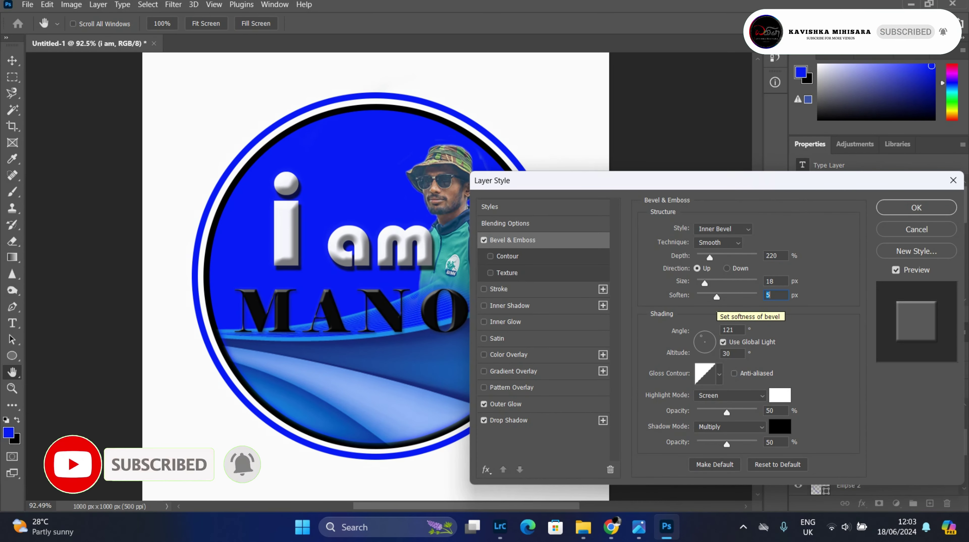
key("Return")
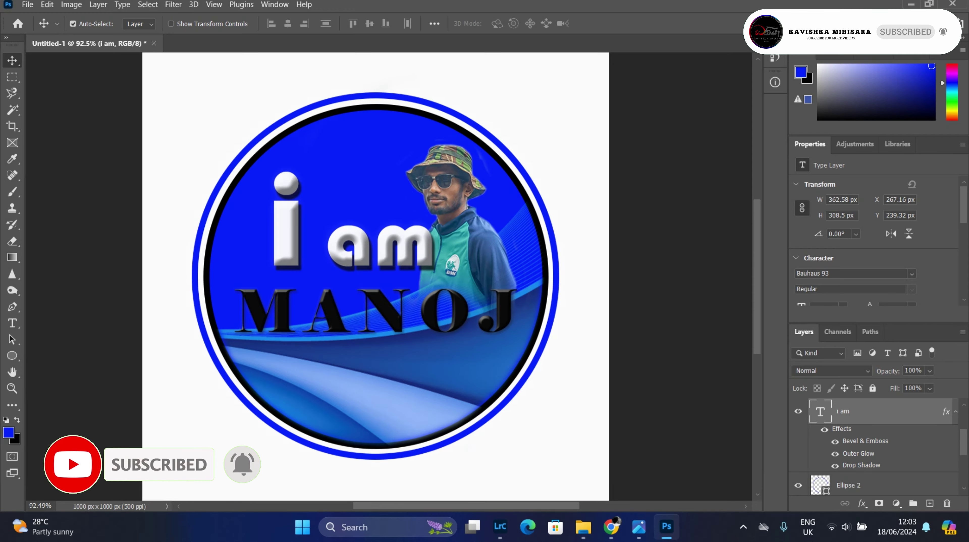
Start saving the logo under a new name with File > Save As
scroll(281, 247, "up", 1)
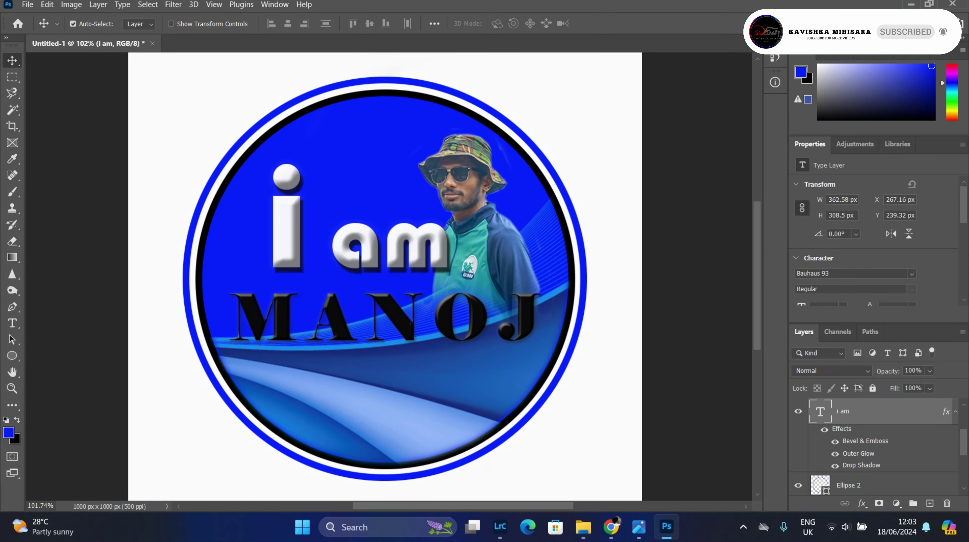
left_click(27, 5)
left_click(57, 178)
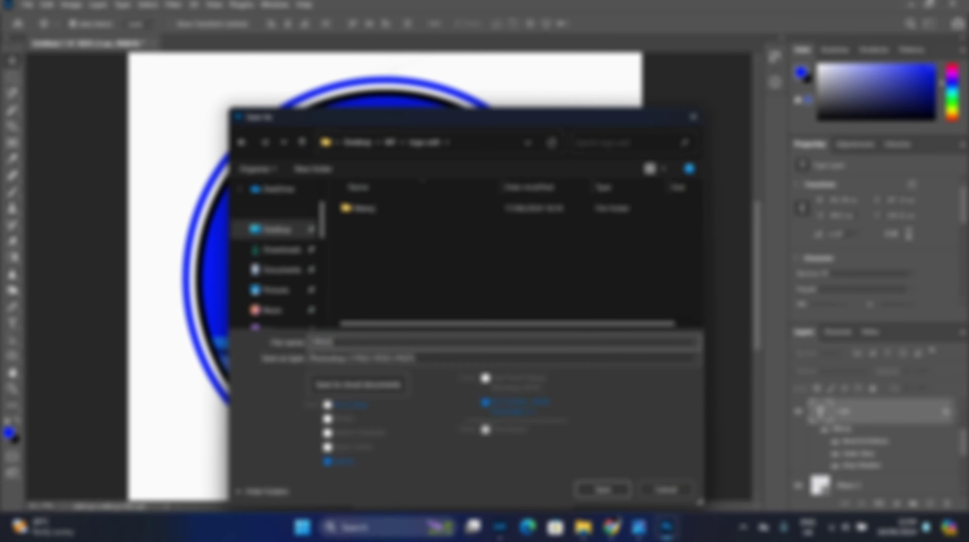
Save the logo on this computer as the Photoshop file ORAGINALE.psd
key("Return")
left_click(44, 150)
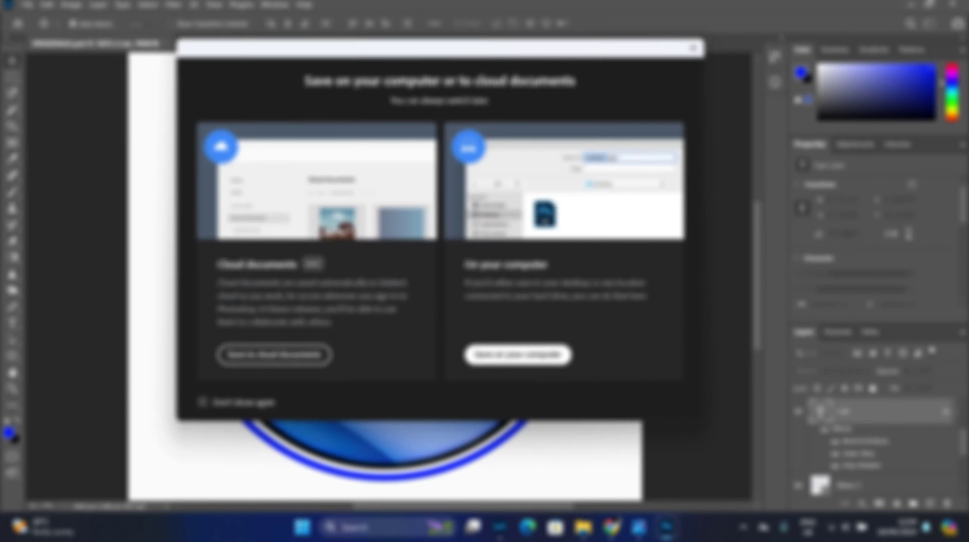
left_click(519, 353)
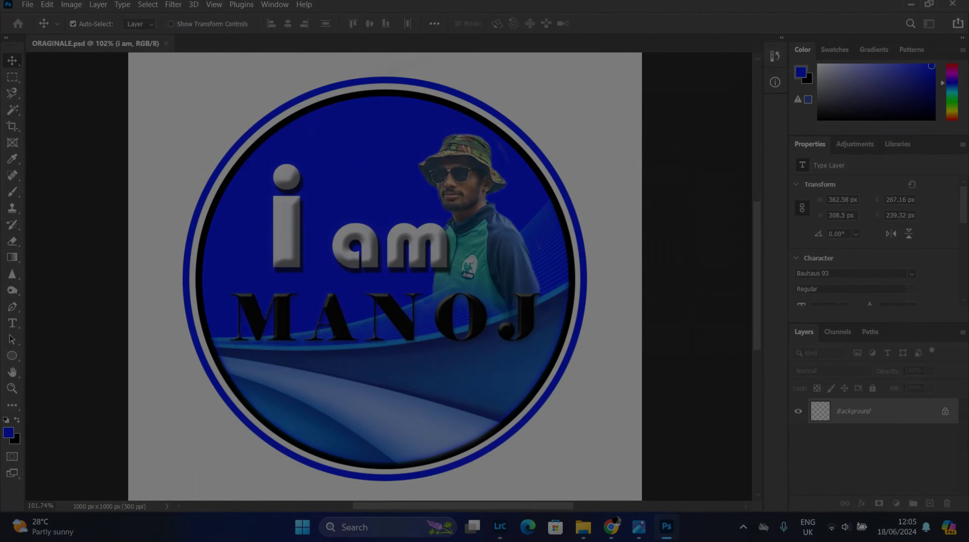